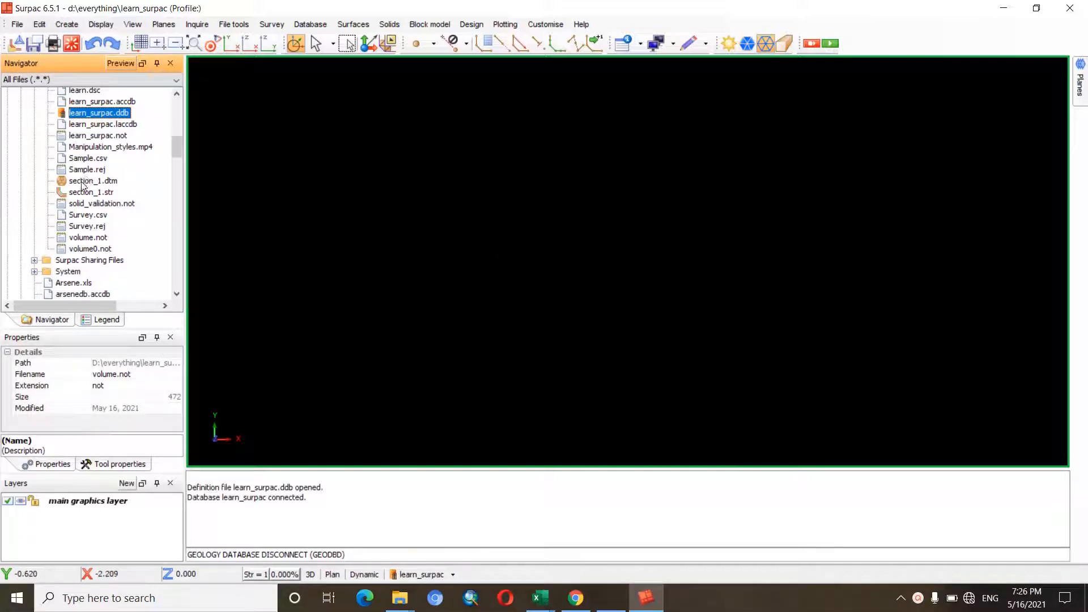
- Load the section_1.dtm solid into the graphics view and clear the message log
left_click_drag(82, 182, 528, 207)
middle_click_drag(527, 207, 632, 326)
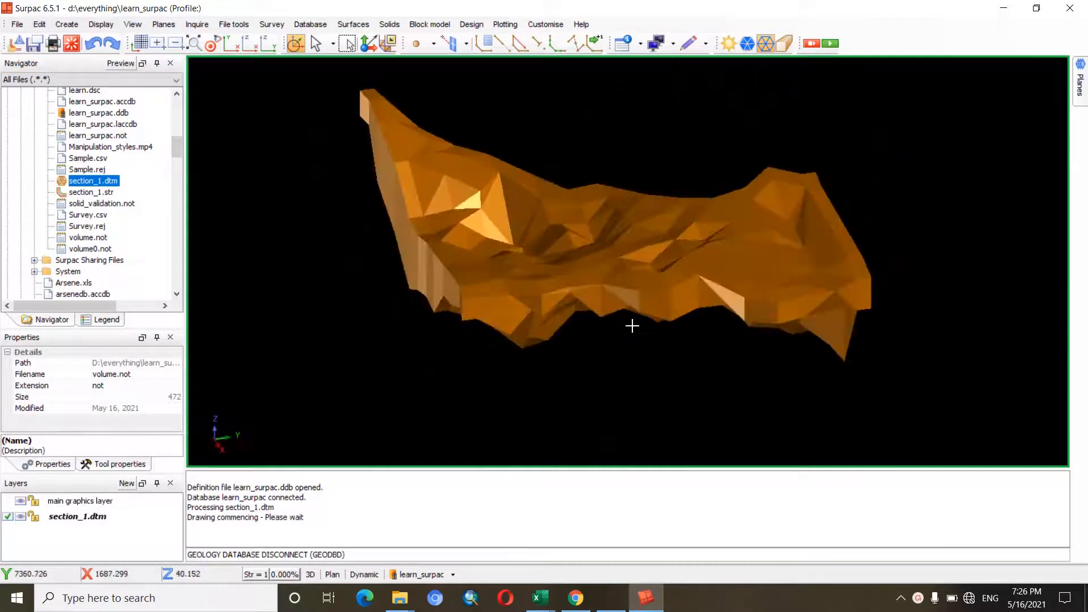
left_click_drag(632, 326, 642, 321)
left_click(371, 502)
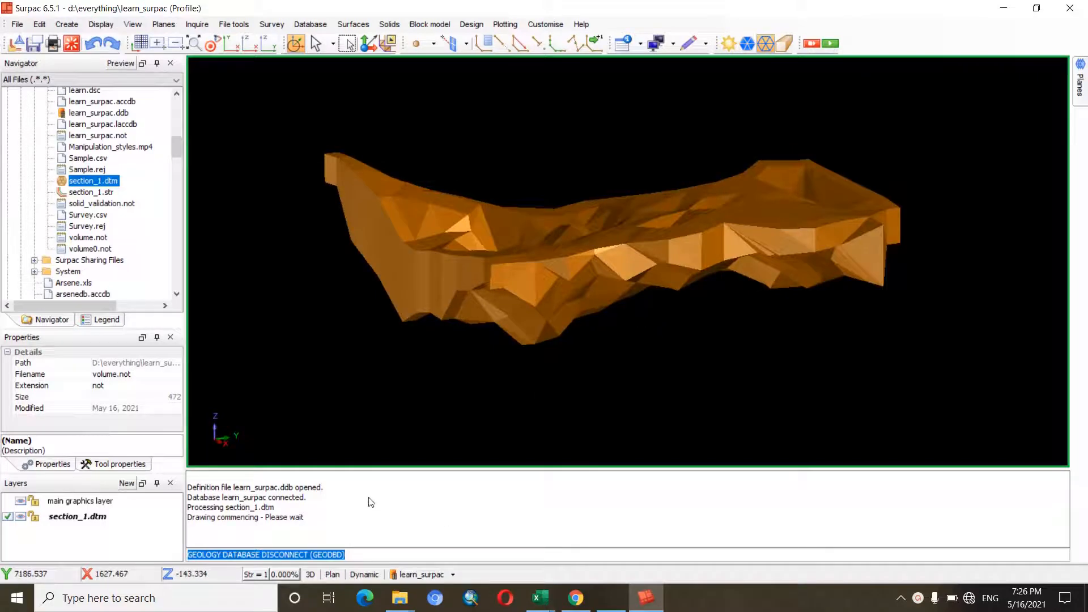
right_click(370, 503)
left_click(398, 505)
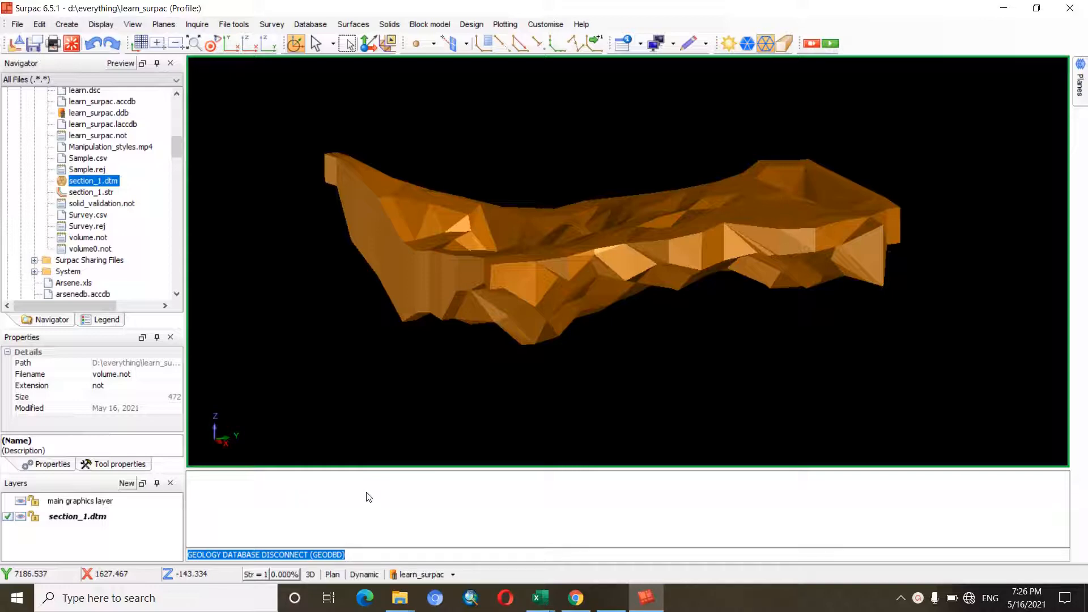
- Open the drillhole display settings for the learn_surpac database
middle_click_drag(590, 295, 542, 273)
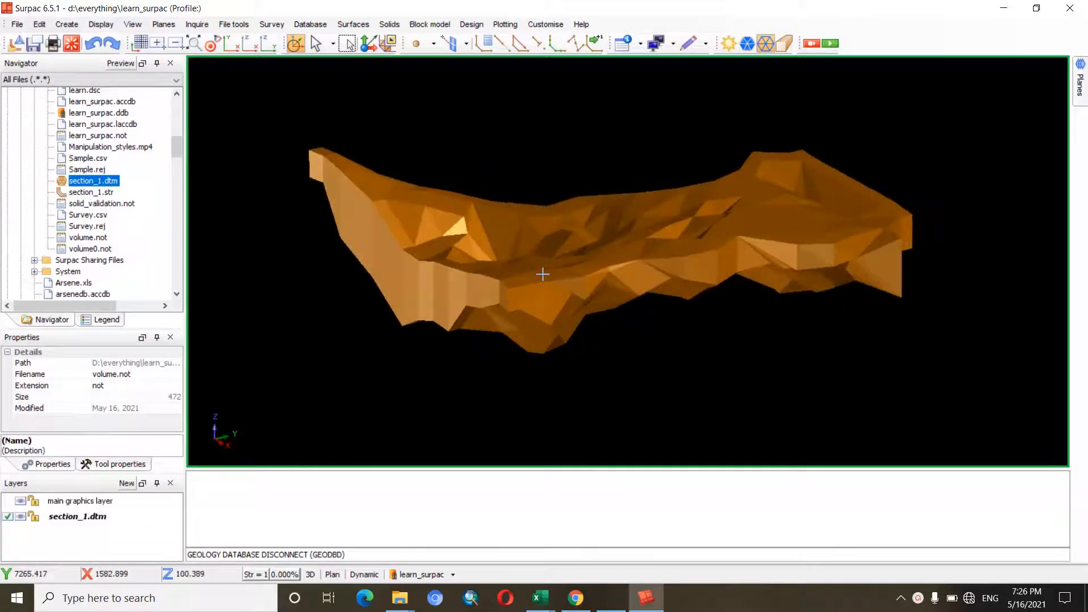
left_click(441, 577)
left_click(422, 491)
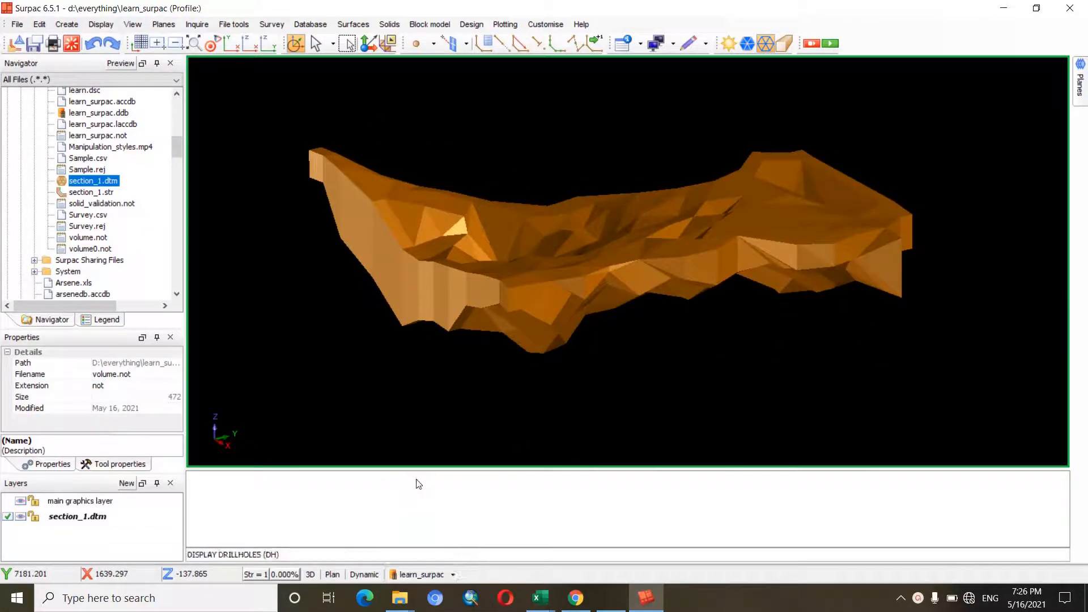
left_click_drag(370, 163, 560, 102)
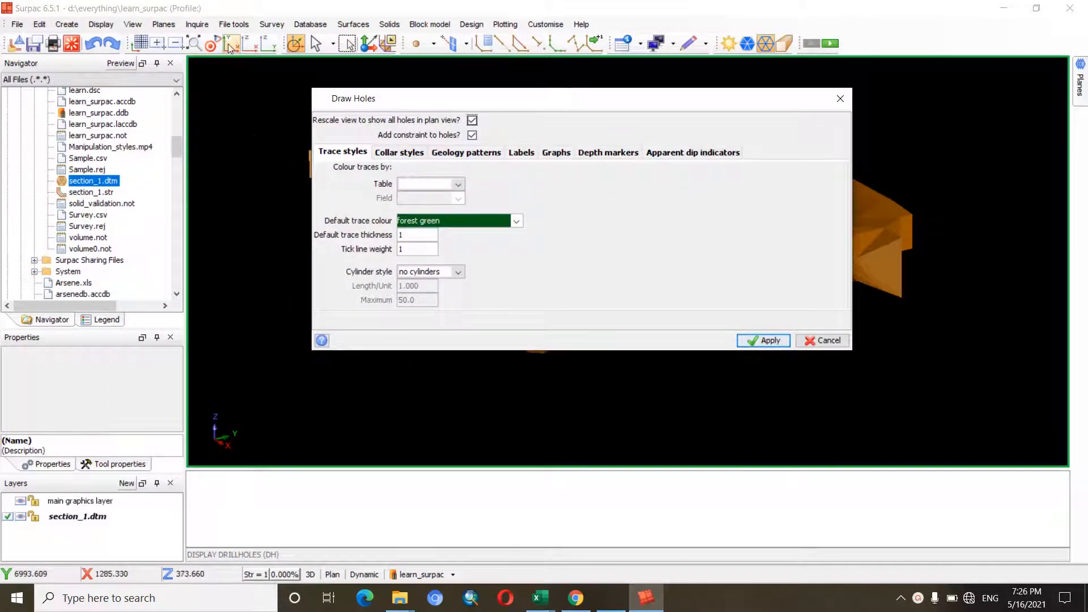
- Colour the drillhole traces by the gold field of the sample table
left_click(458, 184)
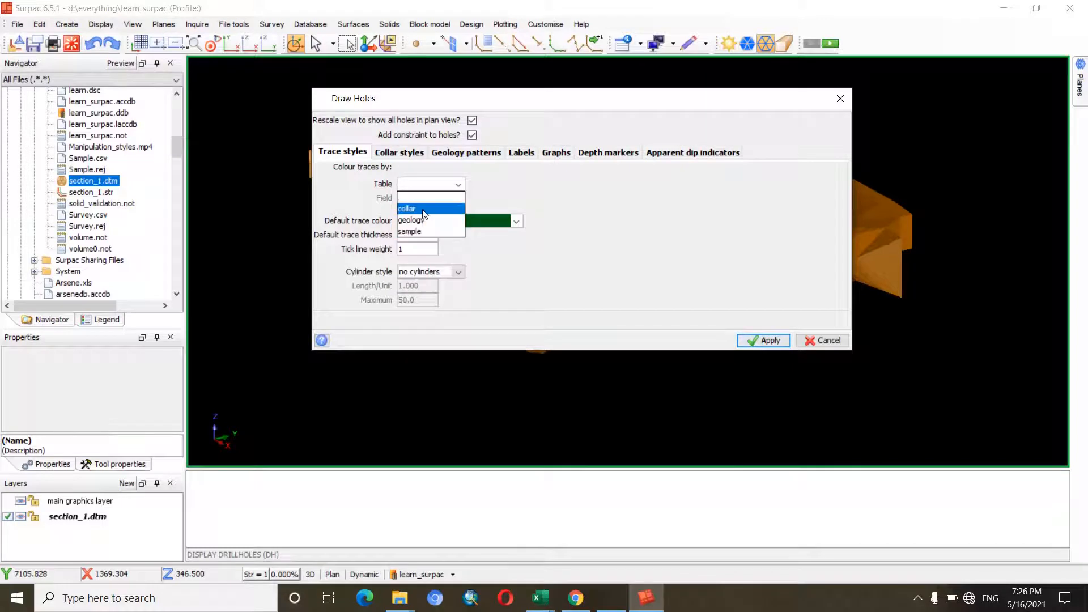
left_click(423, 233)
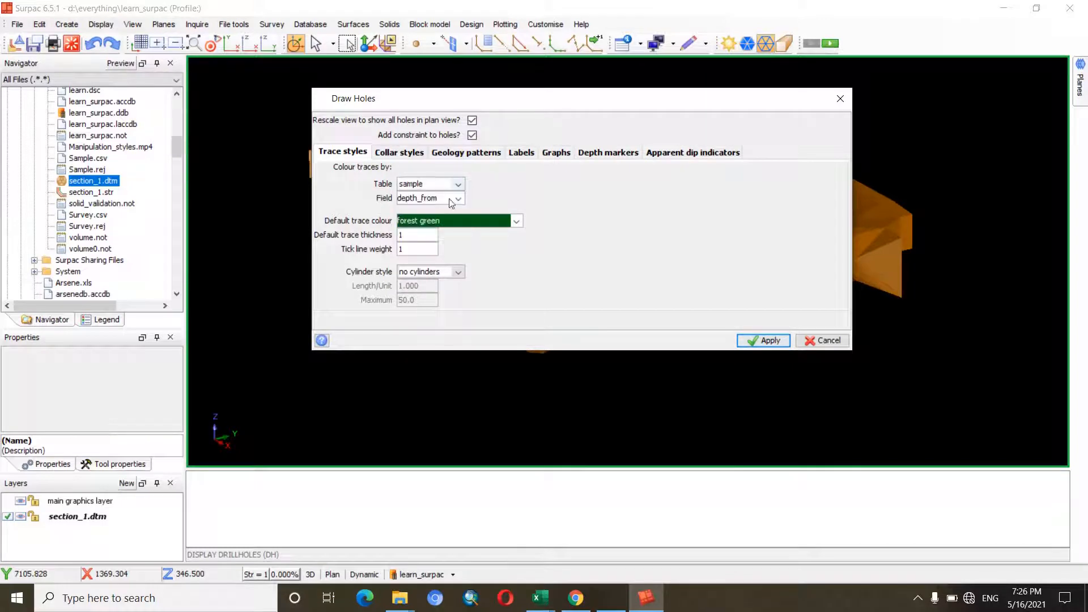
left_click(456, 198)
left_click(429, 245)
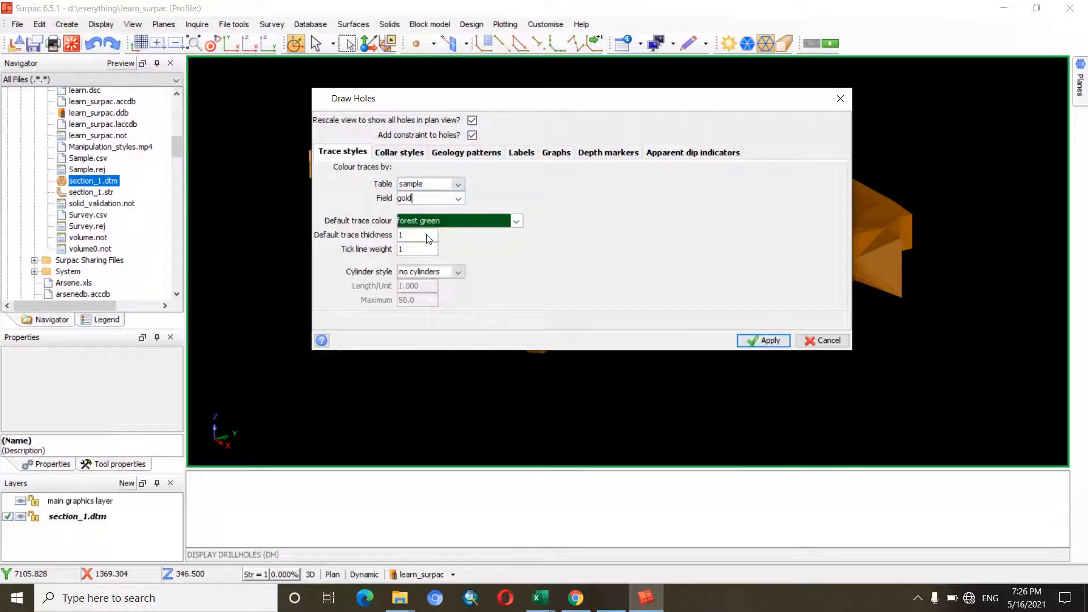
- Colour the drillhole traces by the rock field of the geology table and draw the holes without query constraints
left_click(458, 185)
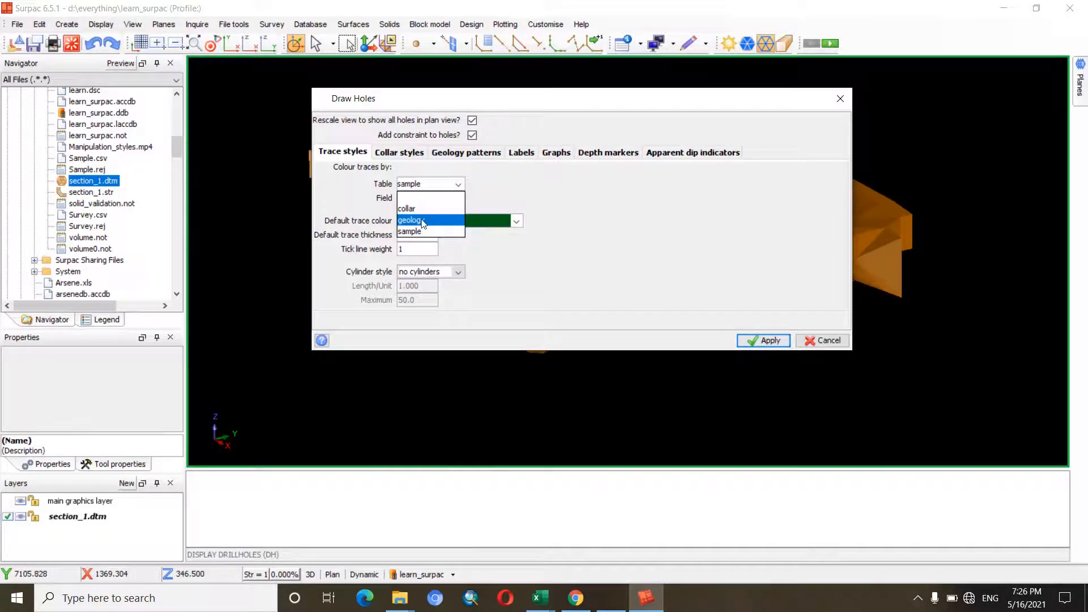
left_click(417, 220)
left_click(458, 198)
left_click(429, 245)
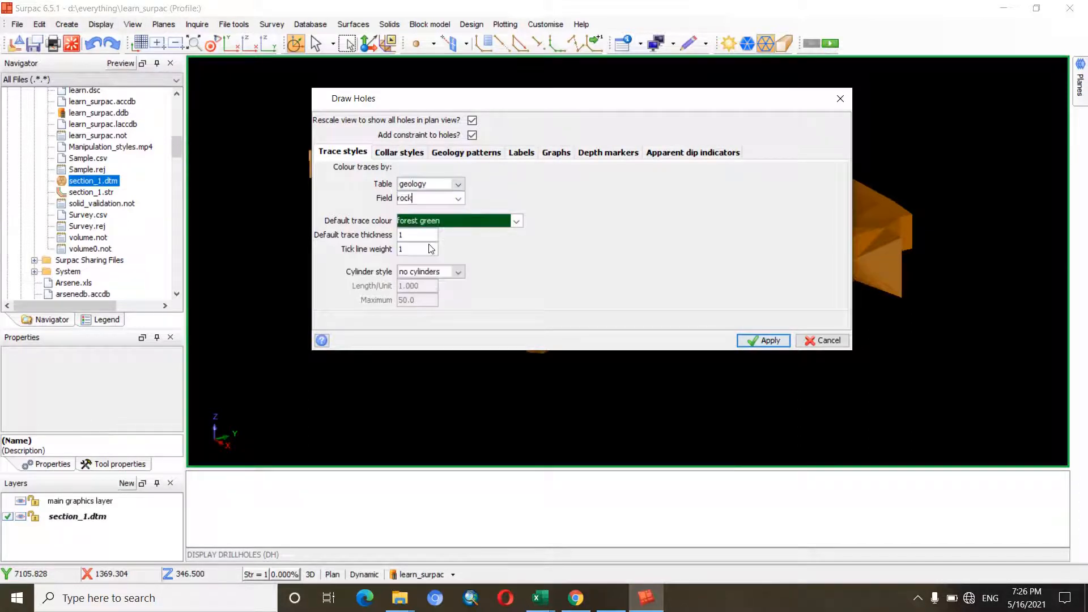
left_click(757, 341)
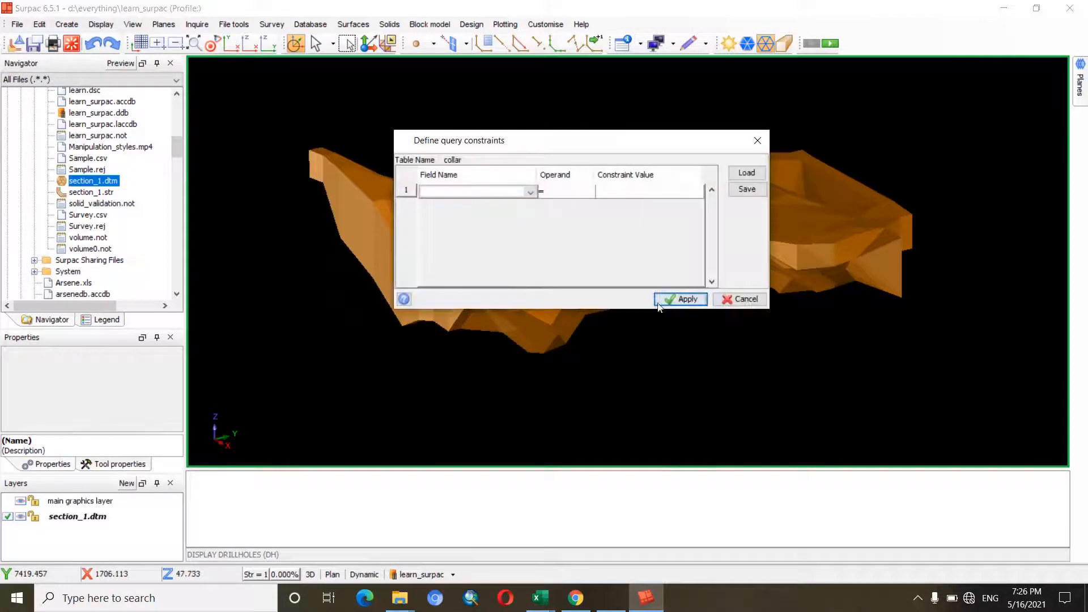
left_click(681, 297)
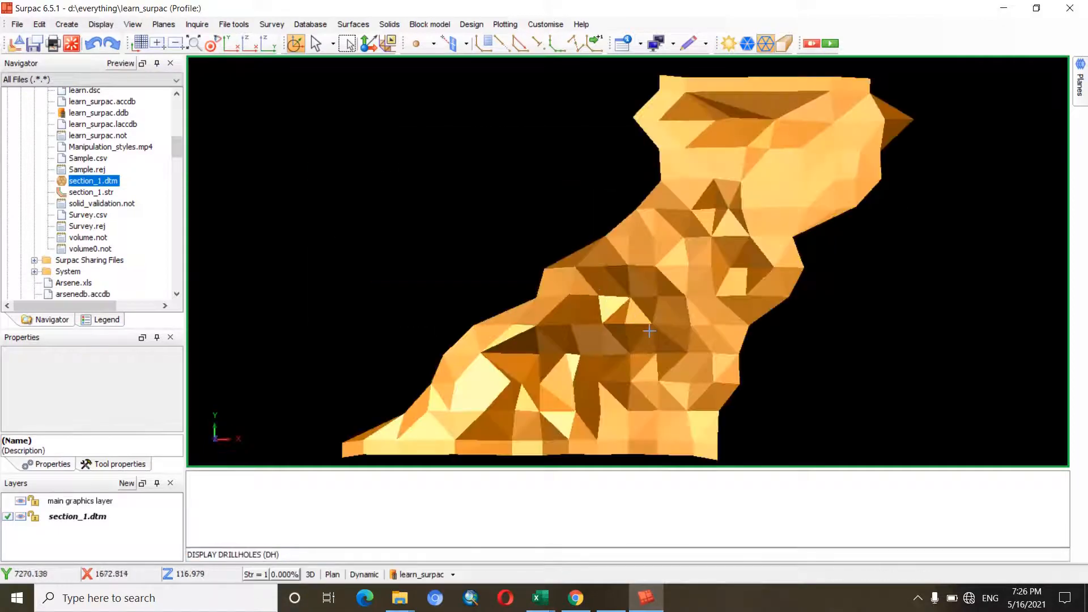
left_click_drag(617, 356, 599, 263)
left_click_drag(713, 199, 665, 212)
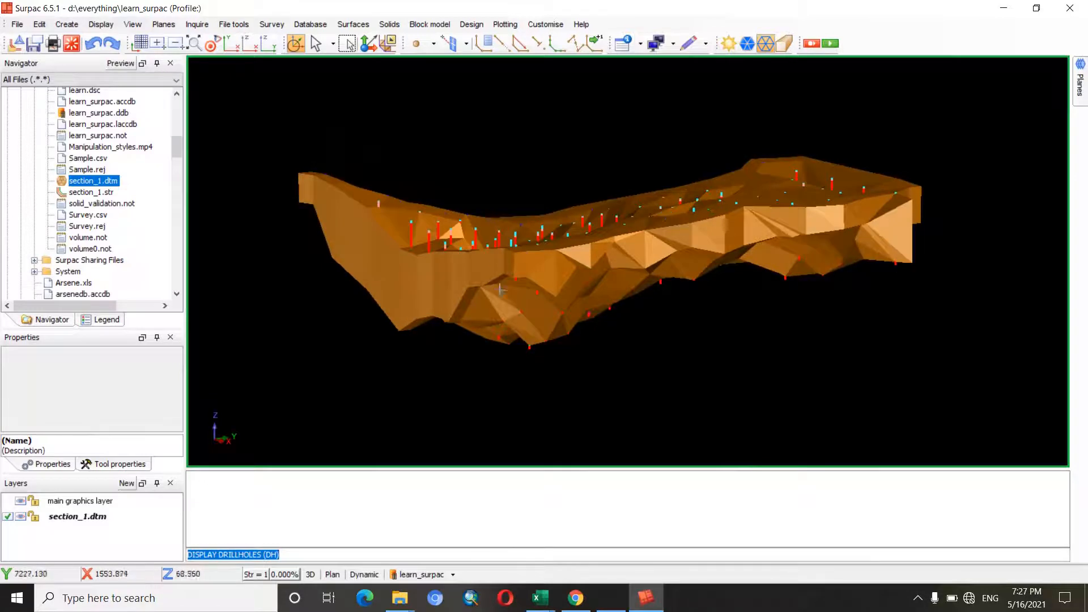
mouse_move(522, 278)
left_mouse_down()
mouse_move(526, 290)
mouse_move(512, 287)
mouse_move(517, 275)
left_mouse_up()
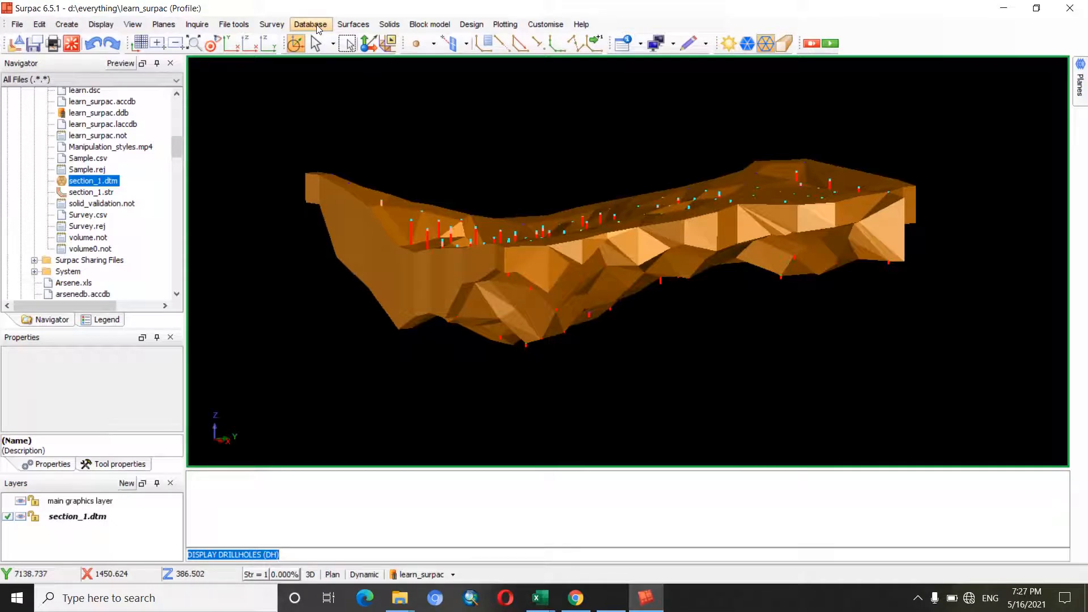
- Start a new table named intersection in the learn_surpac database, using the interval table type
left_click(311, 24)
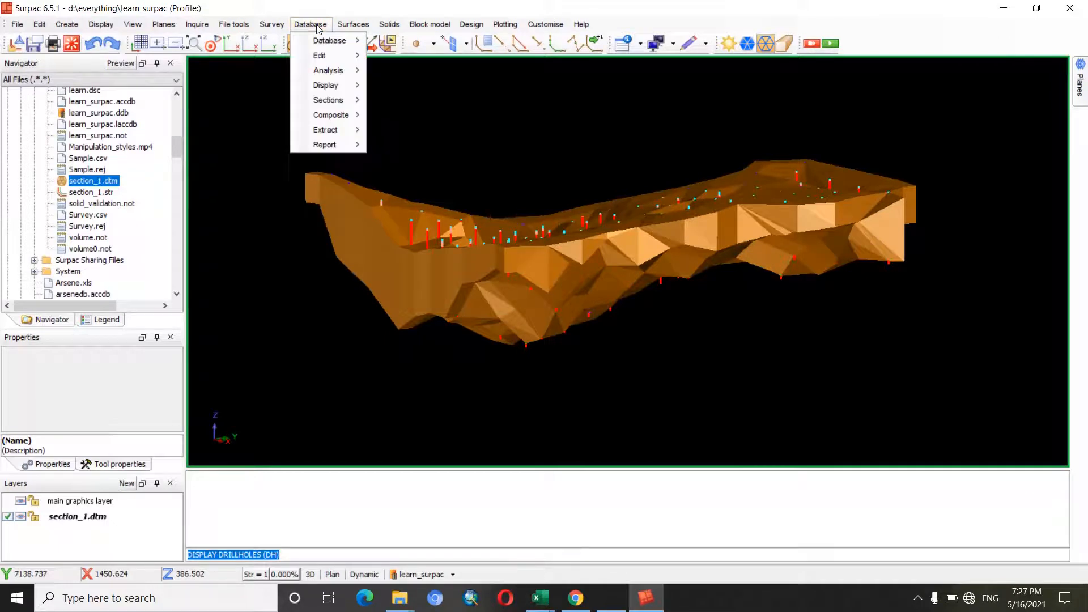
mouse_move(321, 41)
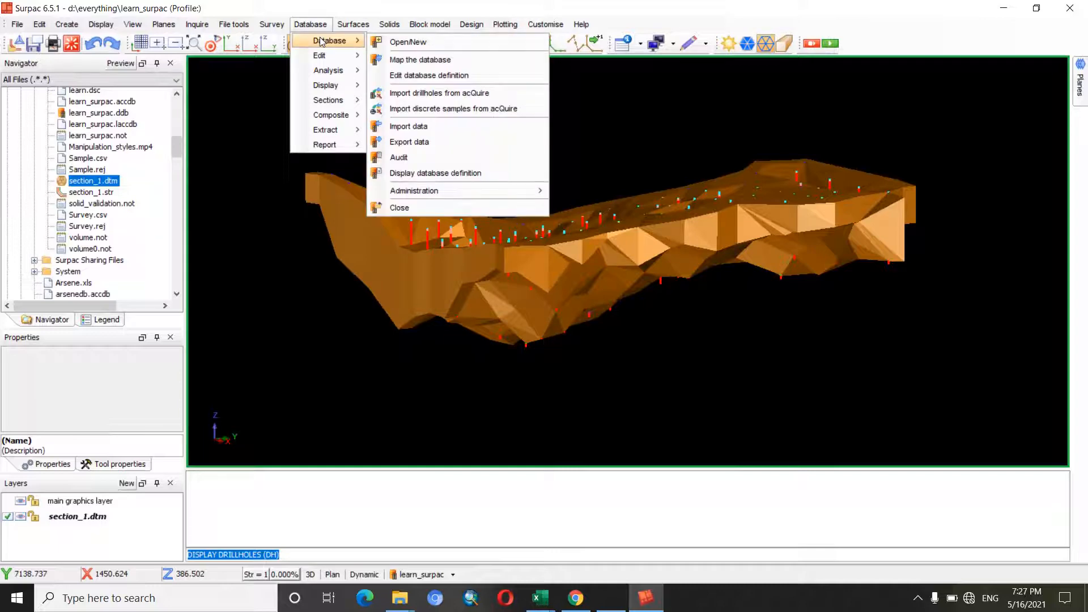
mouse_move(466, 193)
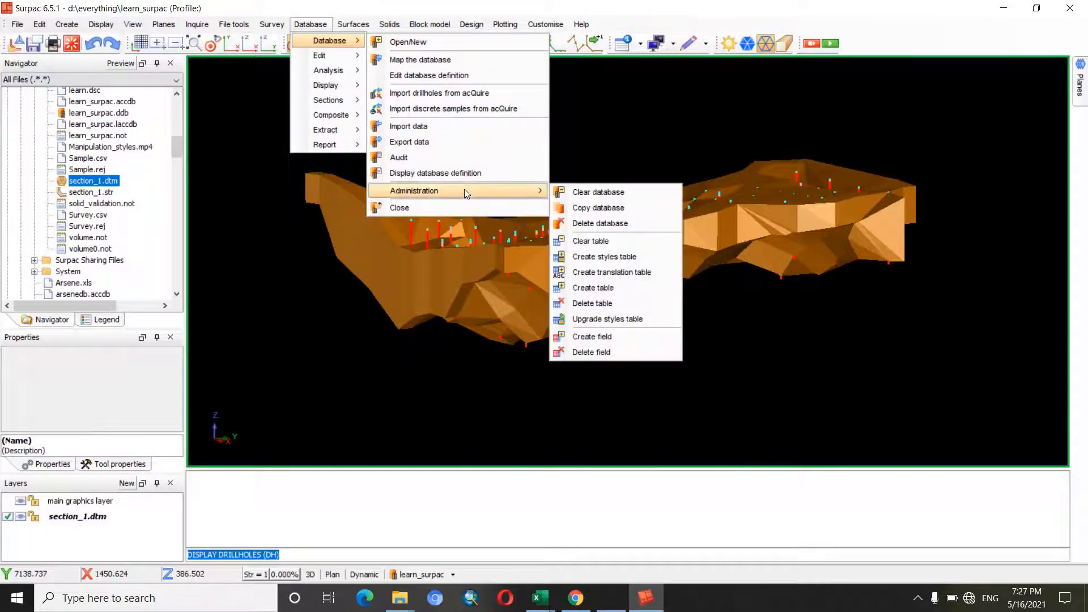
left_click(596, 290)
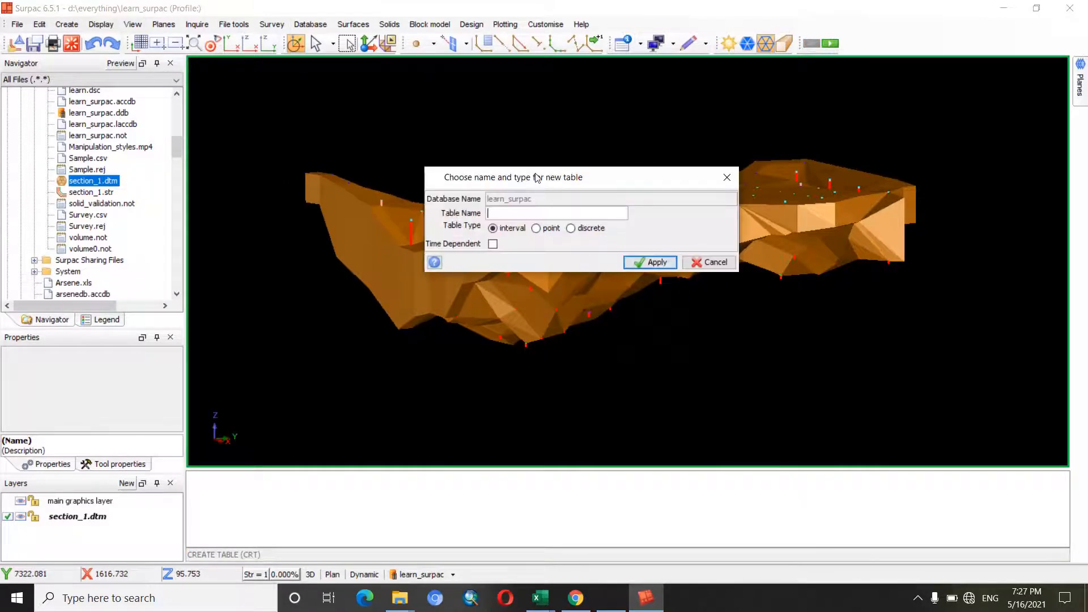
left_click_drag(536, 180, 488, 158)
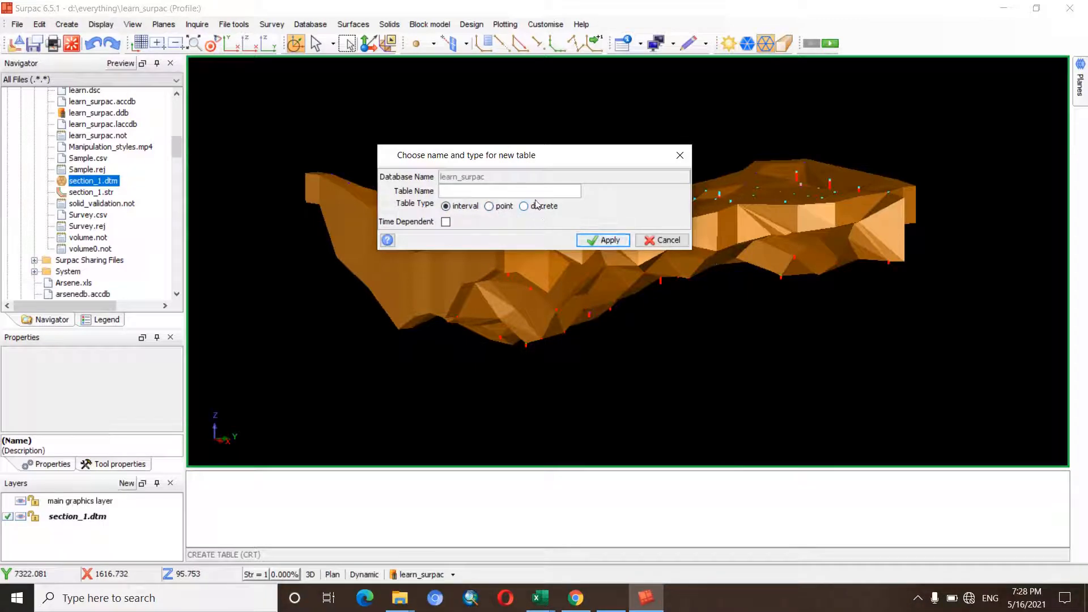
left_click(447, 207)
left_click(460, 191)
type("intersection")
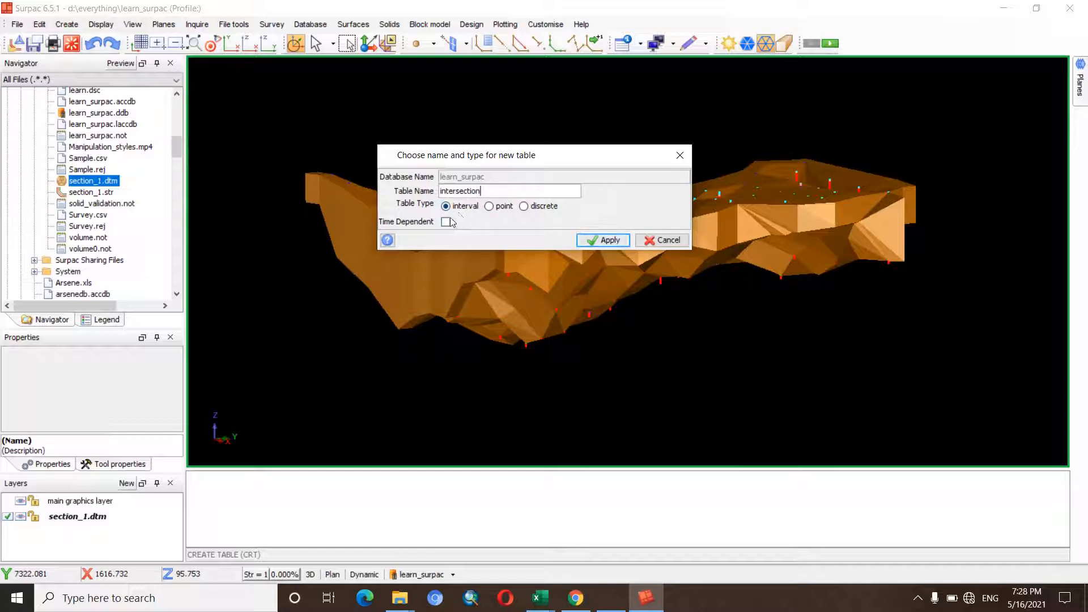
left_click(609, 241)
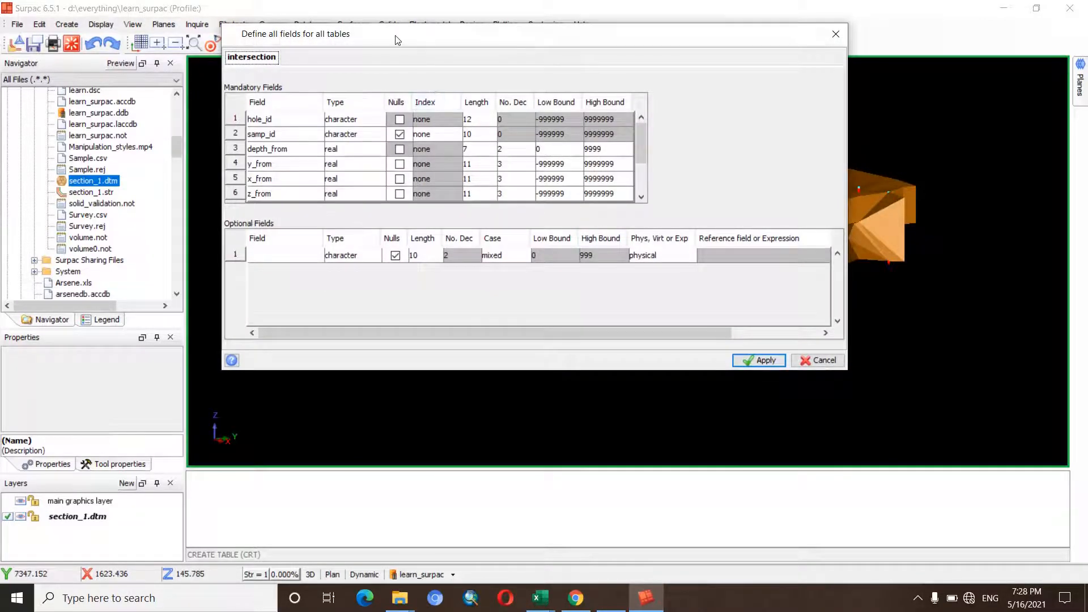
- Create the table with an optional character field ore_zone of length 15, and clear the message log
left_click_drag(396, 40, 491, 74)
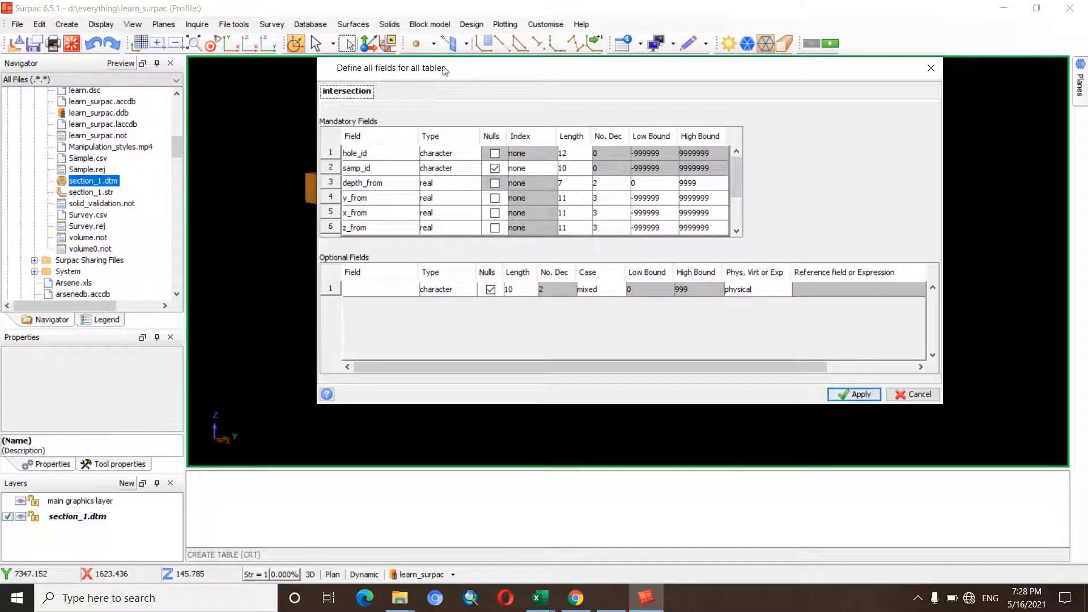
left_click_drag(435, 70, 433, 63)
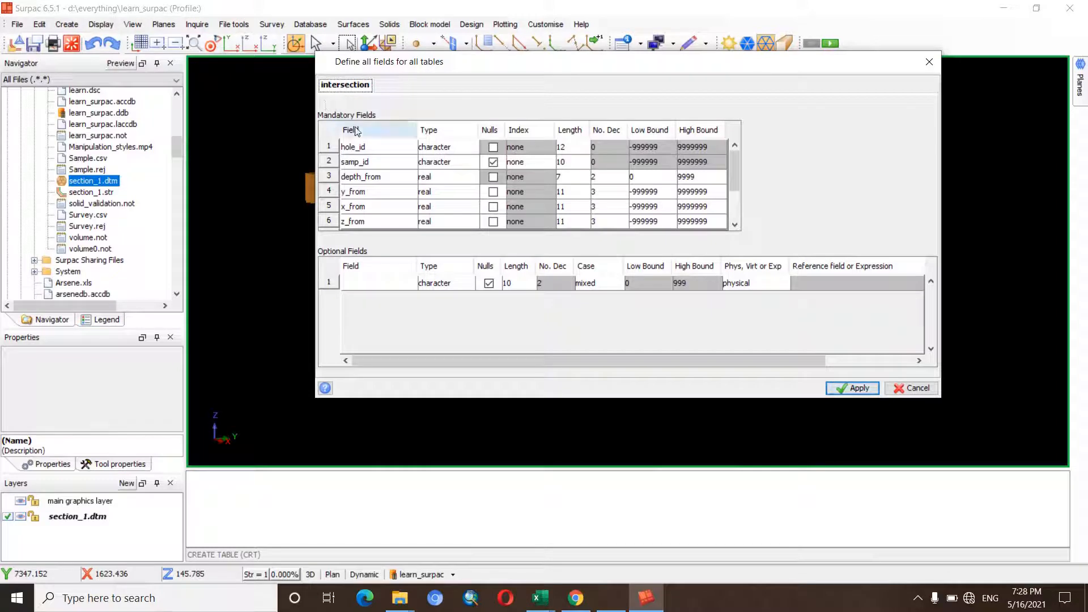
left_click(399, 281)
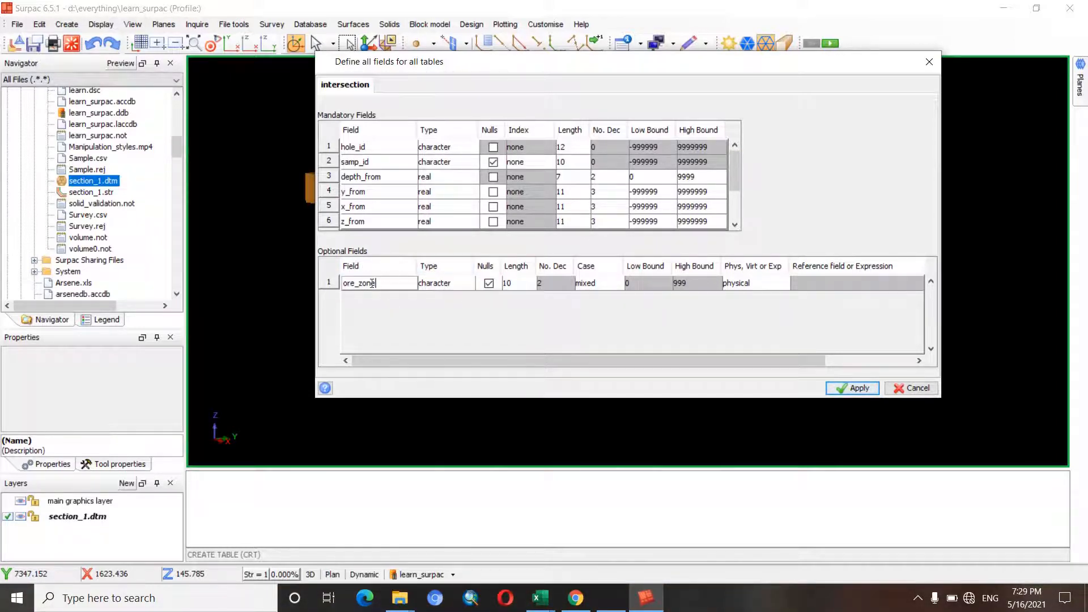
left_click(516, 281)
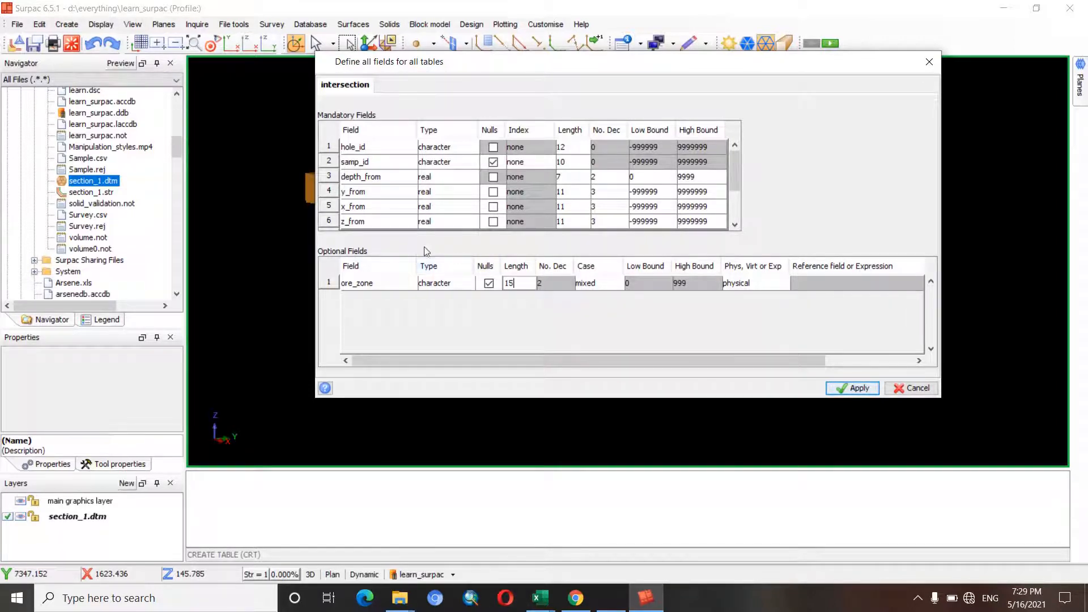
left_click_drag(456, 65, 447, 115)
left_click_drag(458, 89, 439, 85)
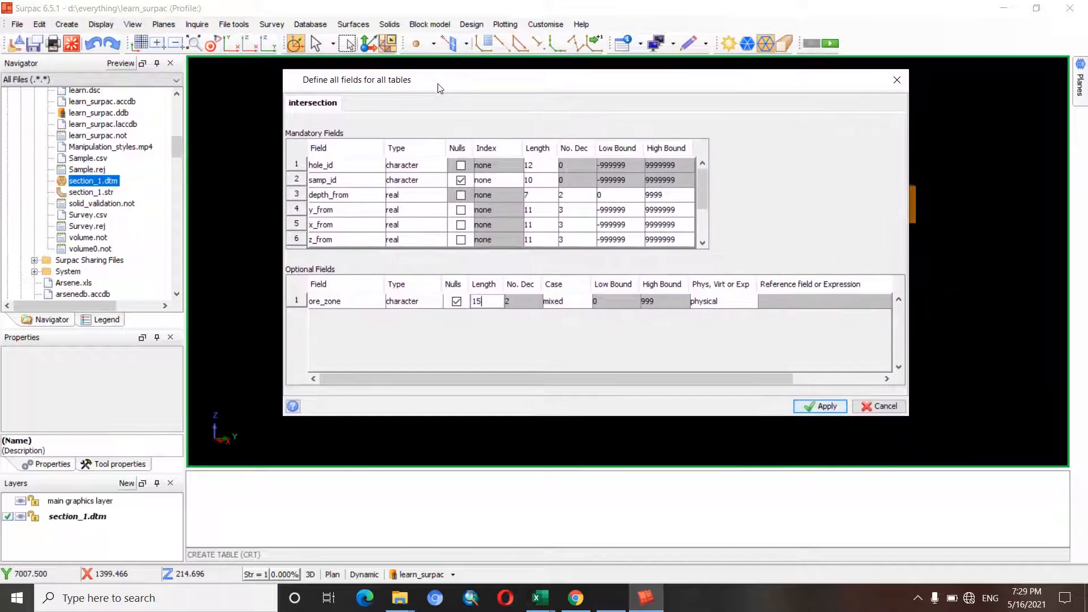
left_click(816, 405)
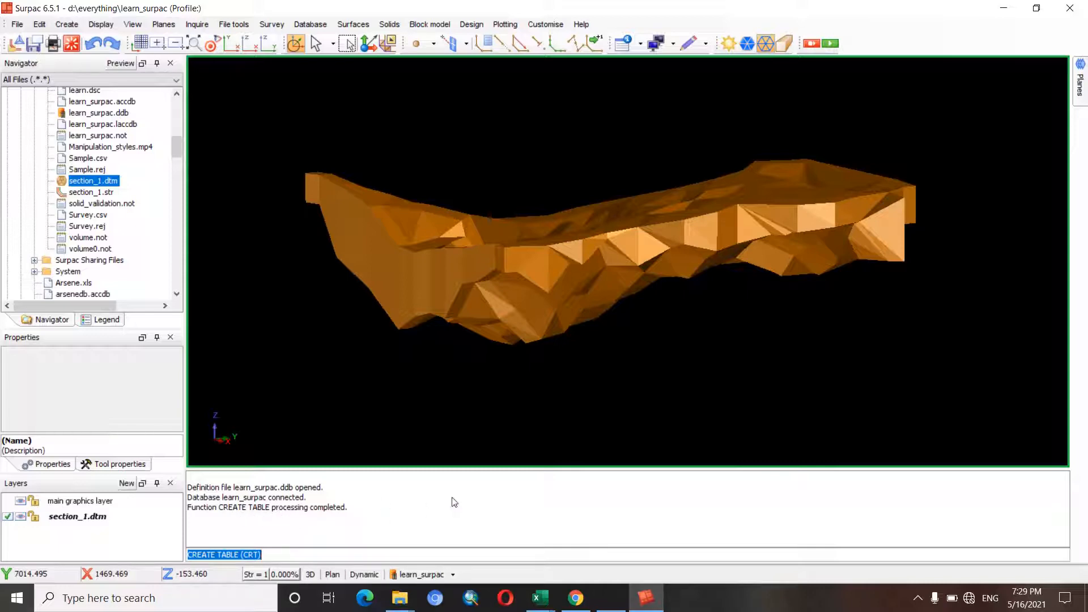
right_click(321, 496)
left_click(342, 503)
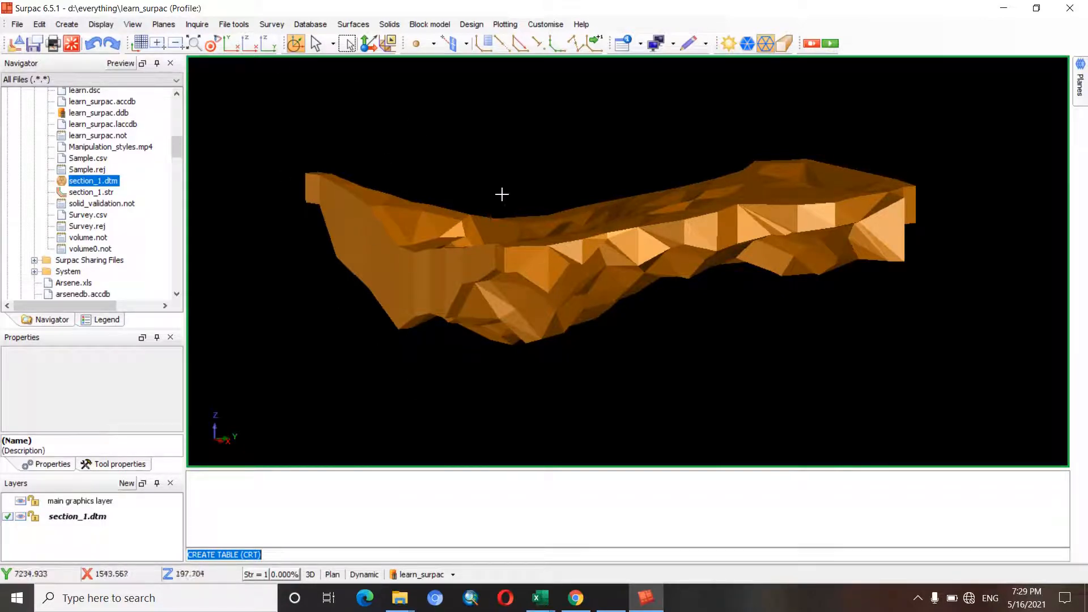
- Check that the intersection table and its fields are offered for colouring drillhole traces, and leave the drillhole display settings without drawing
mouse_move(549, 284)
left_mouse_down()
mouse_move(558, 267)
mouse_move(553, 284)
left_mouse_up()
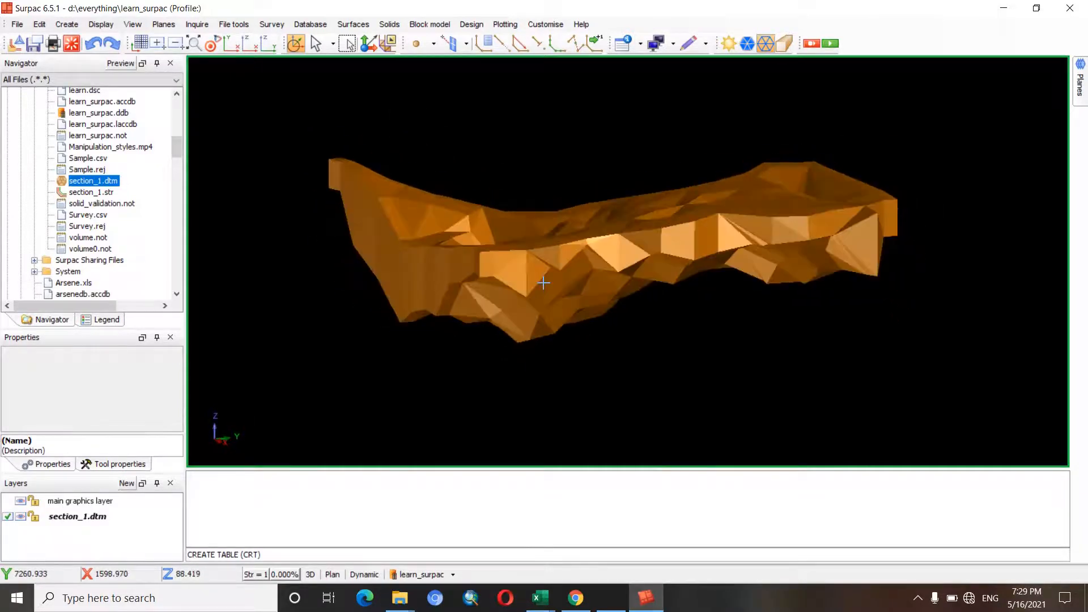
left_click(449, 575)
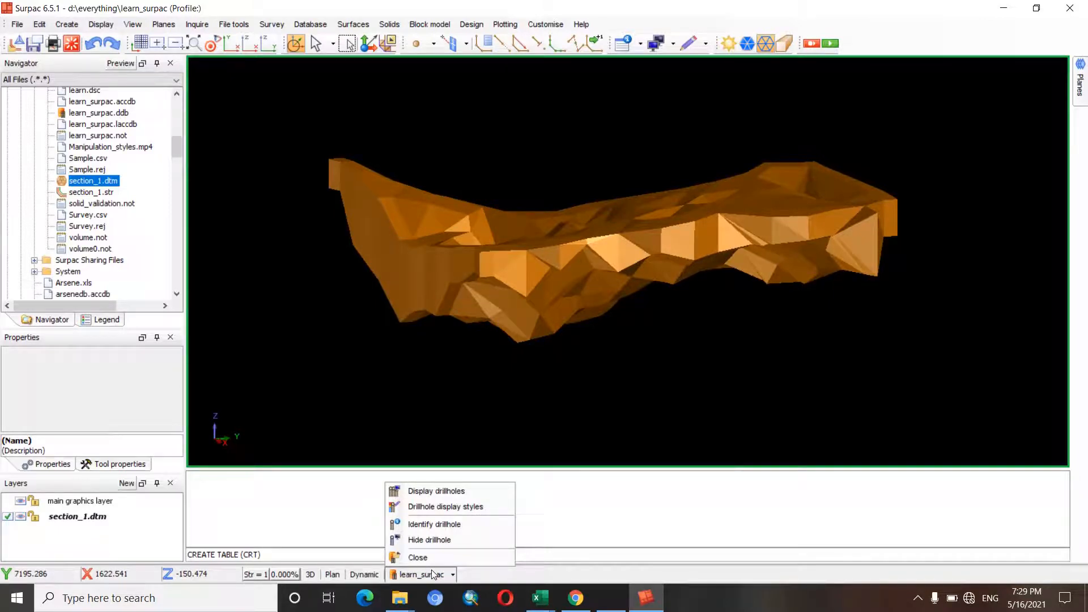
left_click(434, 575)
left_click(434, 575)
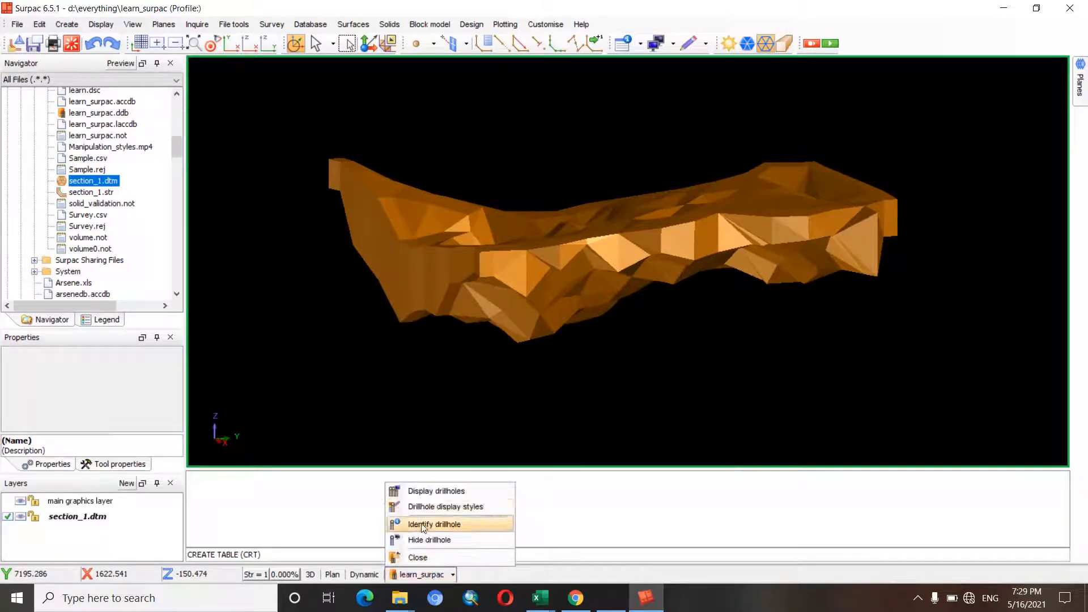
left_click(415, 493)
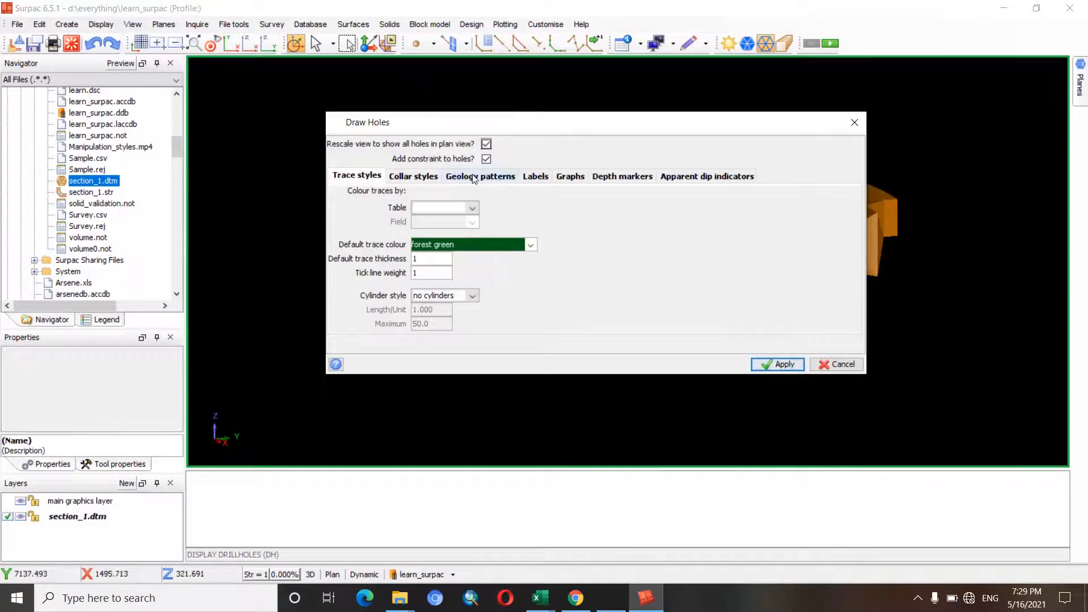
left_click(486, 160)
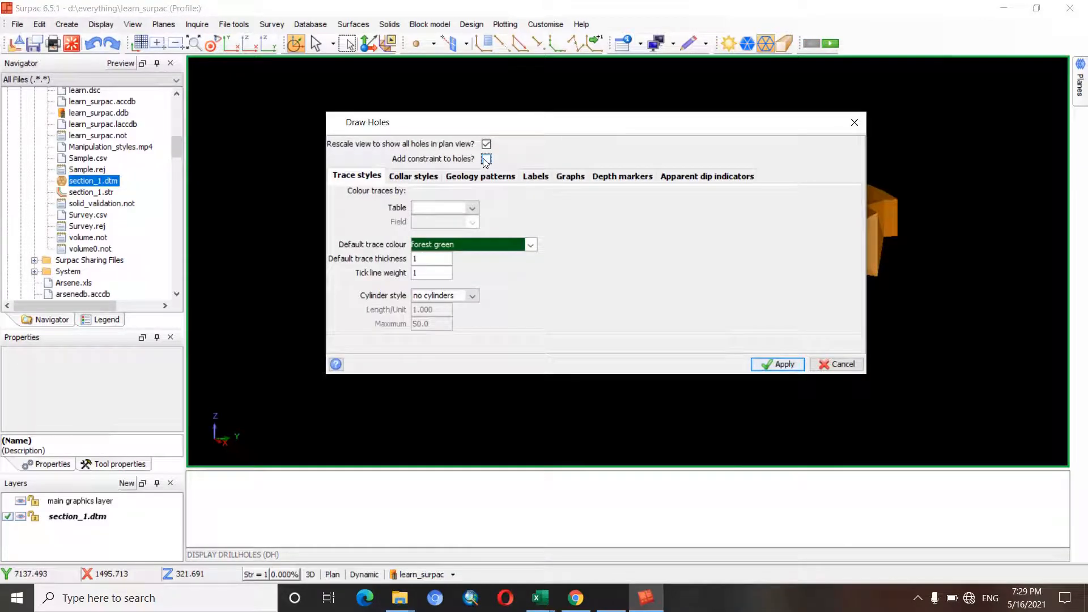
left_click(472, 208)
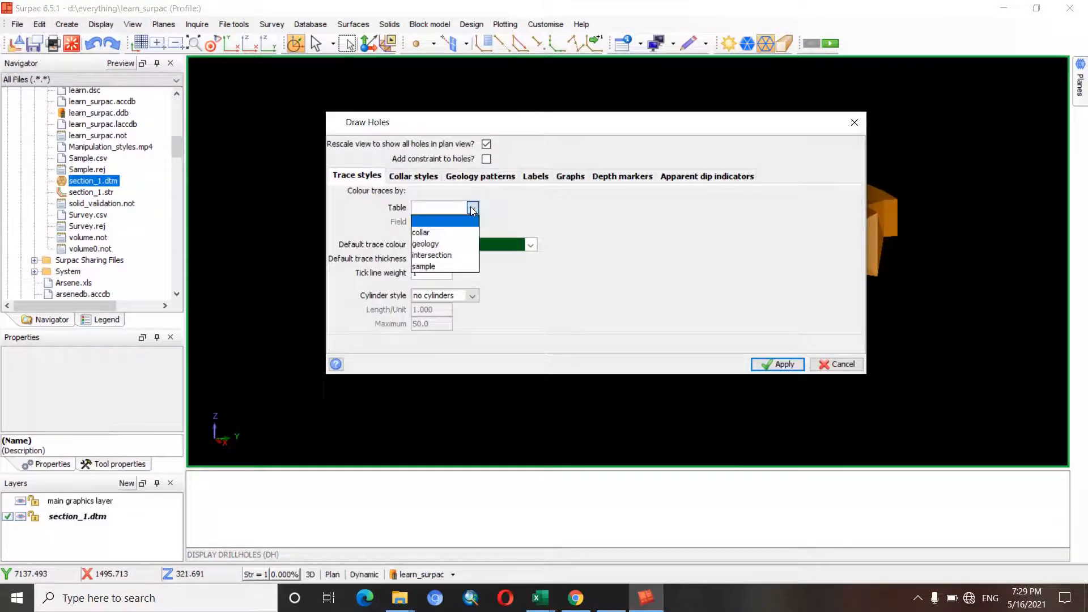
left_click(429, 255)
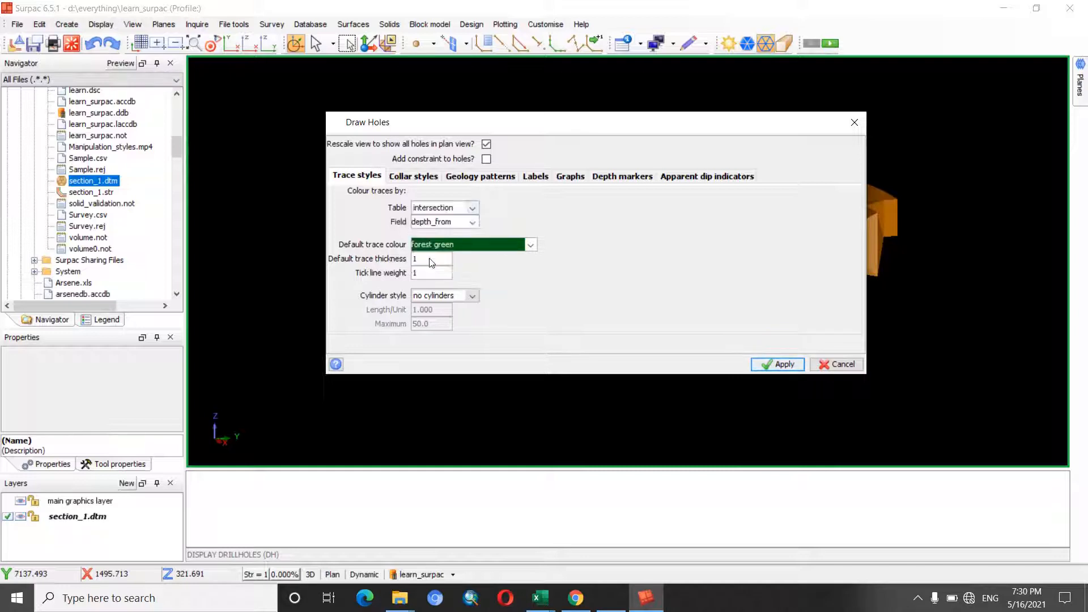
left_click(473, 223)
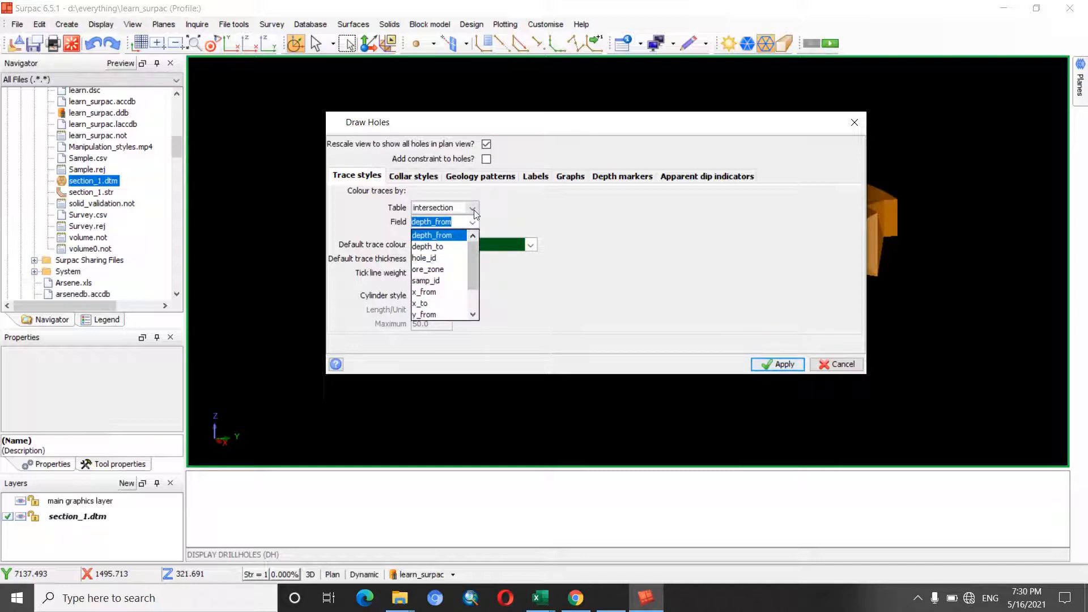
left_click(473, 209)
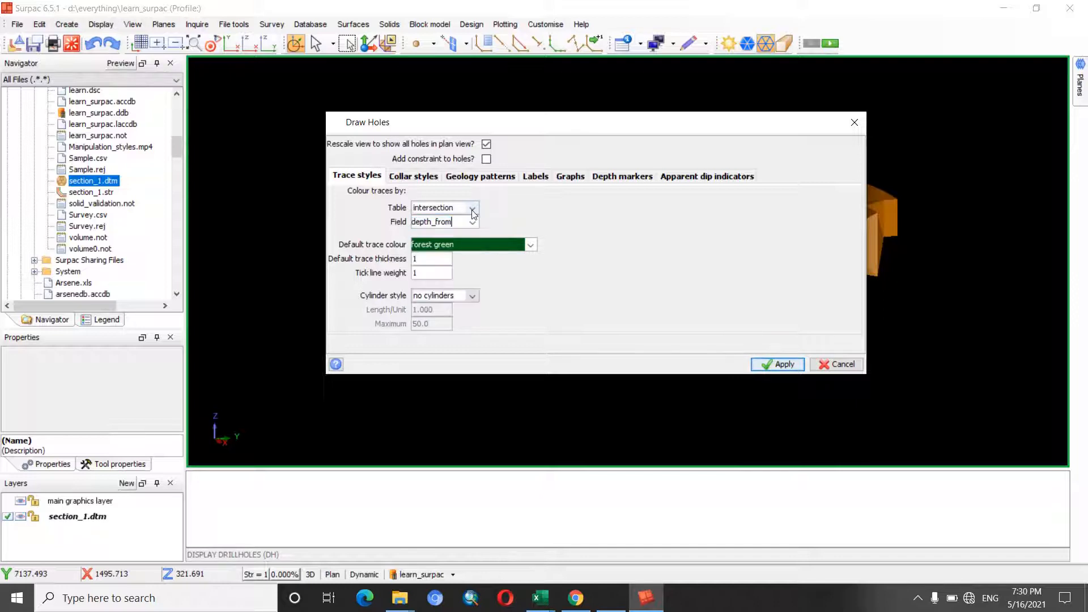
left_click(474, 209)
left_click(473, 209)
left_click(472, 209)
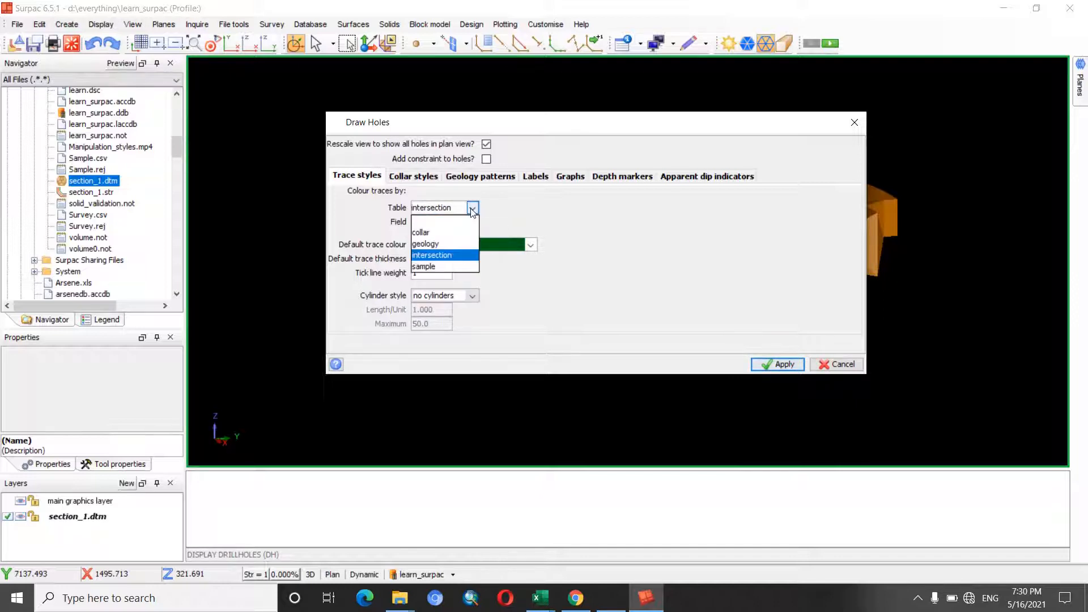
left_click(837, 363)
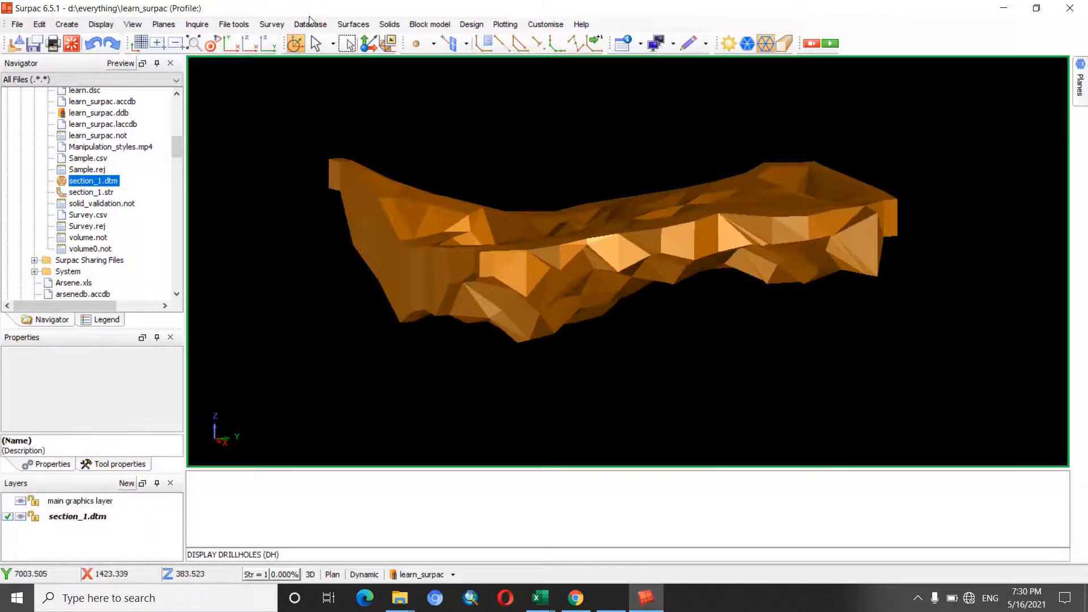
- Review the learn_surpac database summary for its tables, record counts and available report formats, and close it without creating a report
left_click(313, 24)
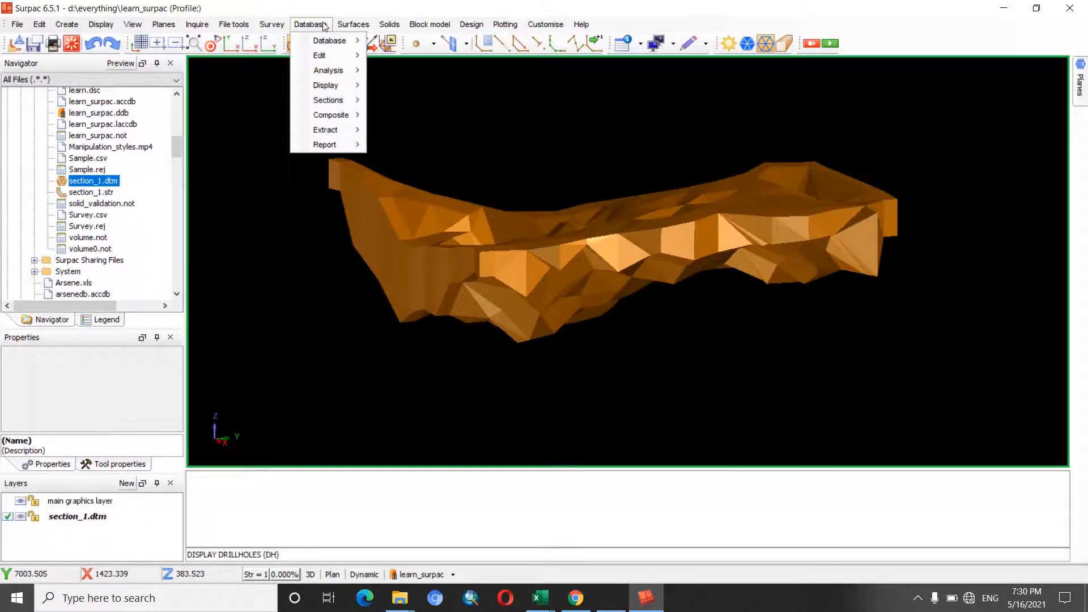
mouse_move(344, 146)
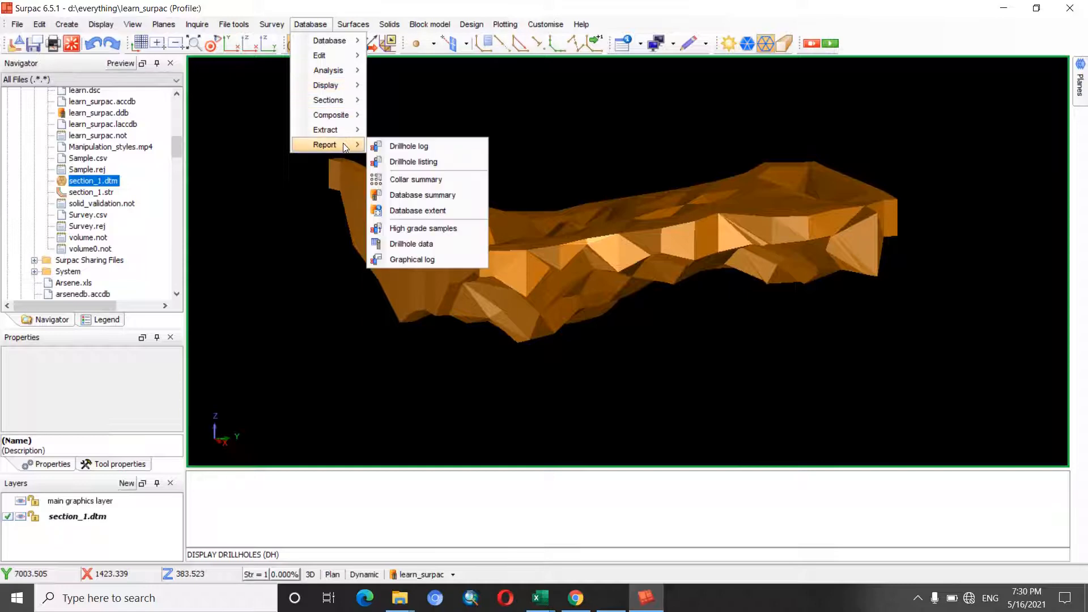
left_click(427, 195)
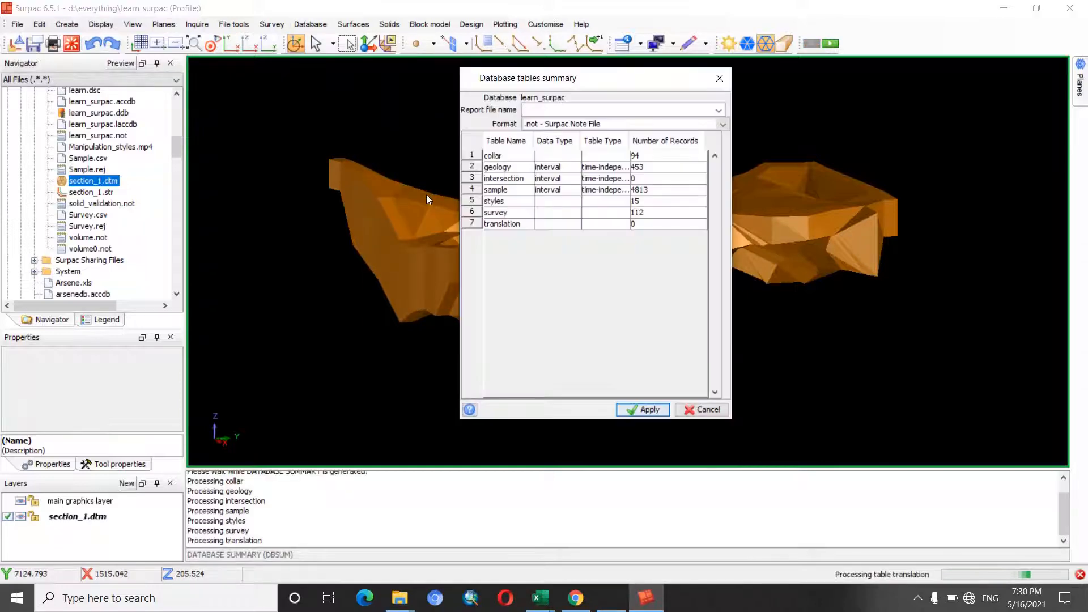
left_click_drag(588, 86, 491, 96)
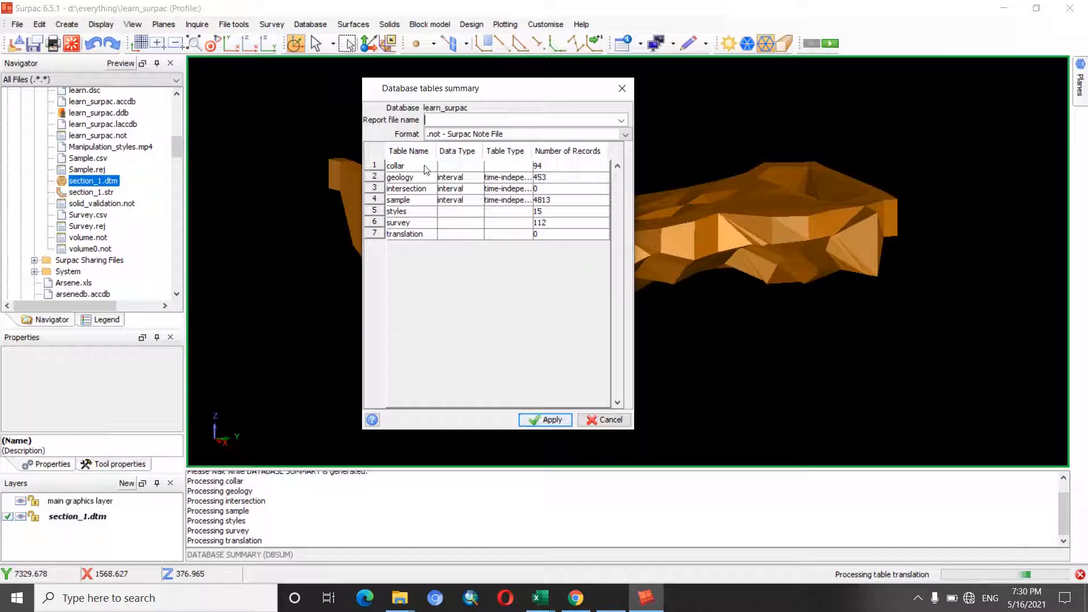
left_click(434, 120)
left_click(625, 136)
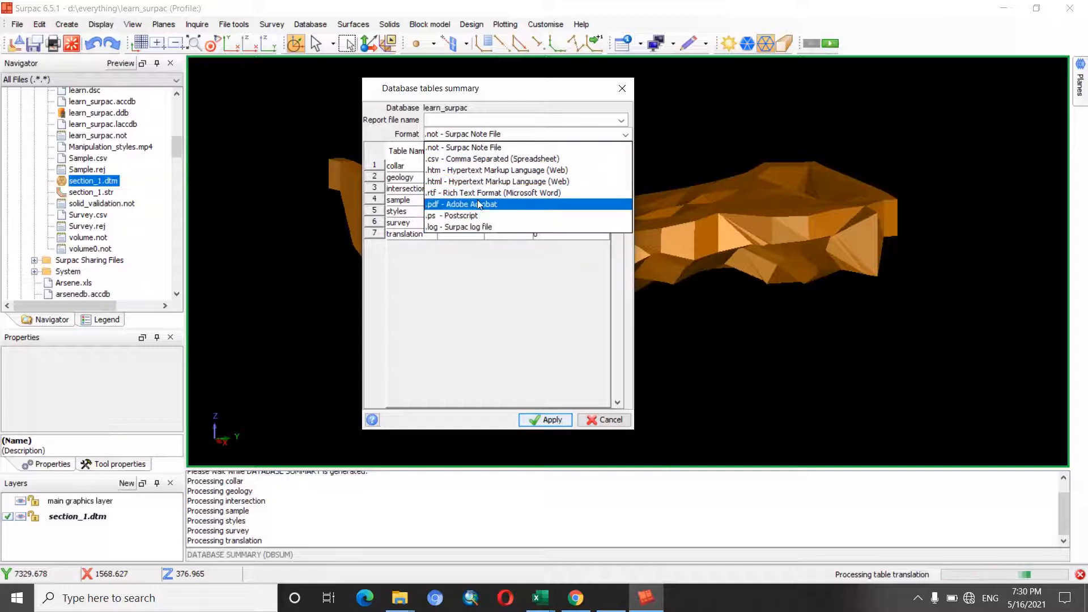
left_click(491, 254)
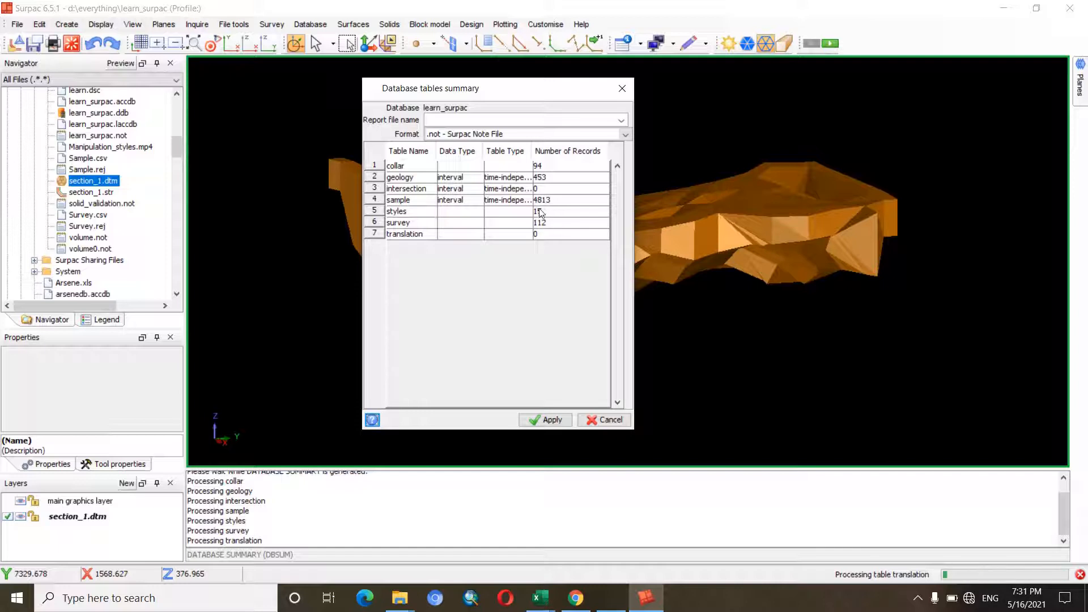
mouse_move(518, 90)
left_mouse_down()
mouse_move(565, 104)
mouse_move(527, 90)
left_mouse_up()
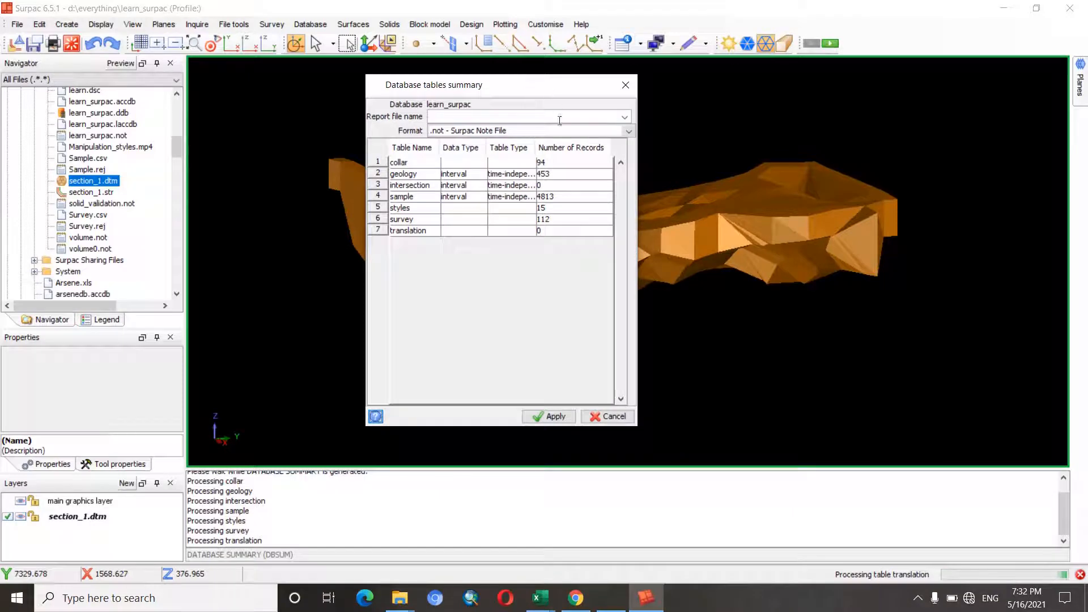
left_click(615, 416)
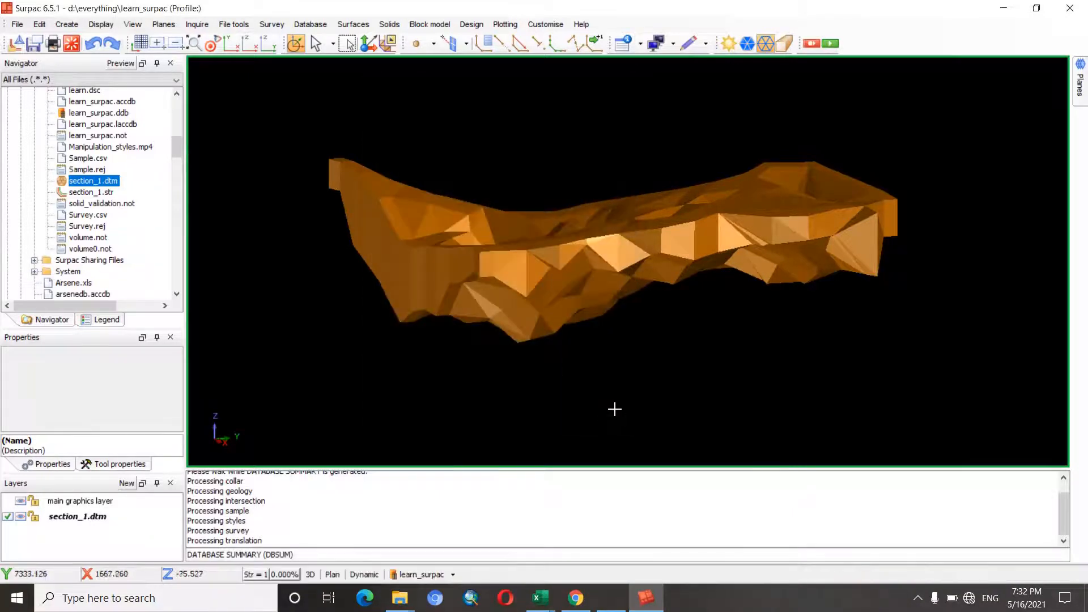
- View the intersection table's columns and records in the database, clear the message log, and close the table
left_click(320, 26)
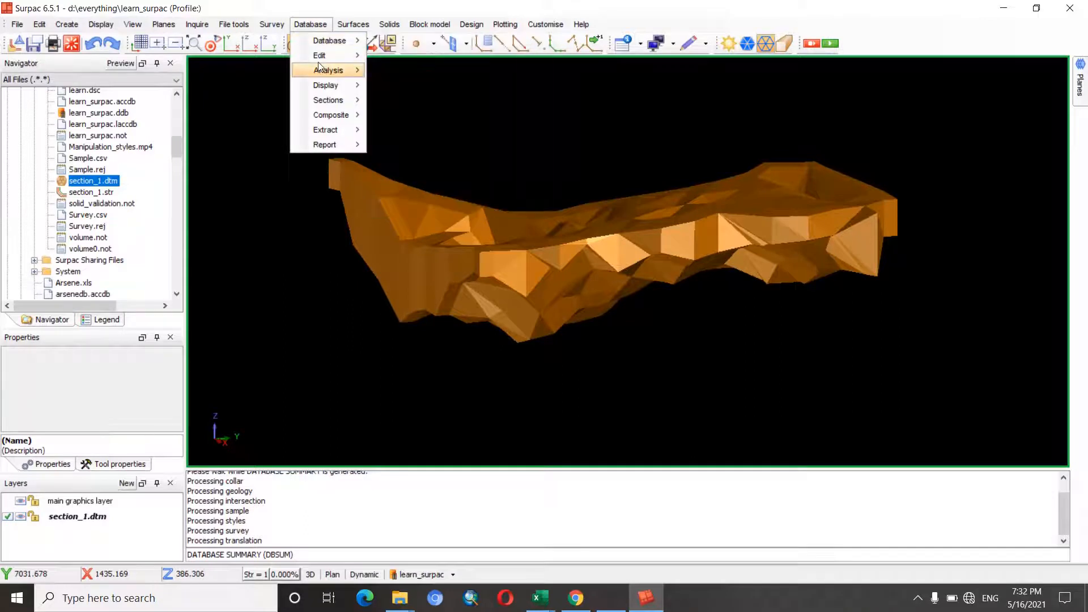
mouse_move(319, 56)
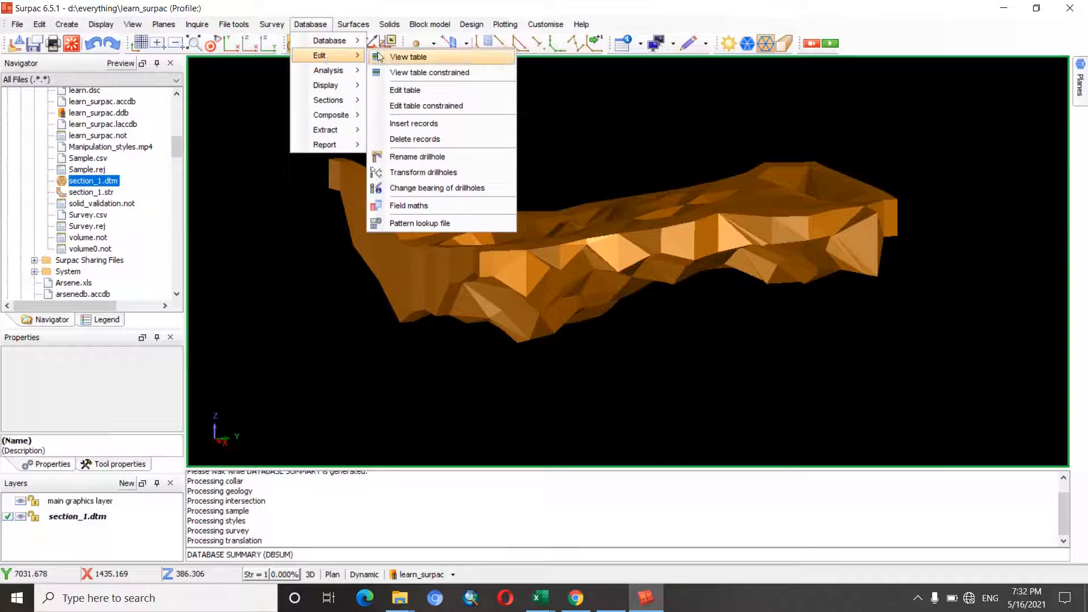
left_click(421, 59)
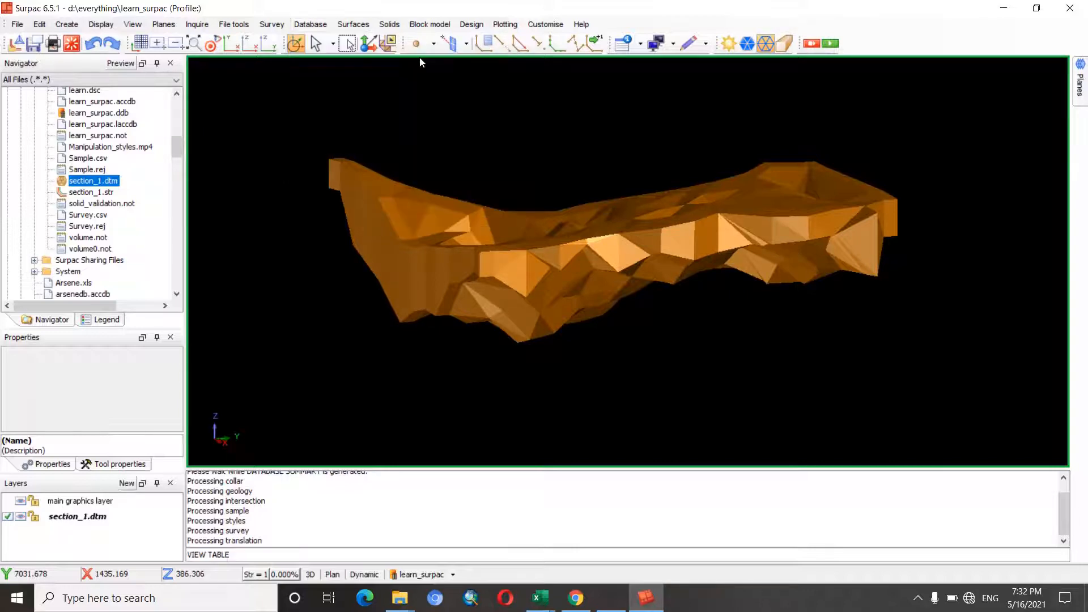
left_click(600, 233)
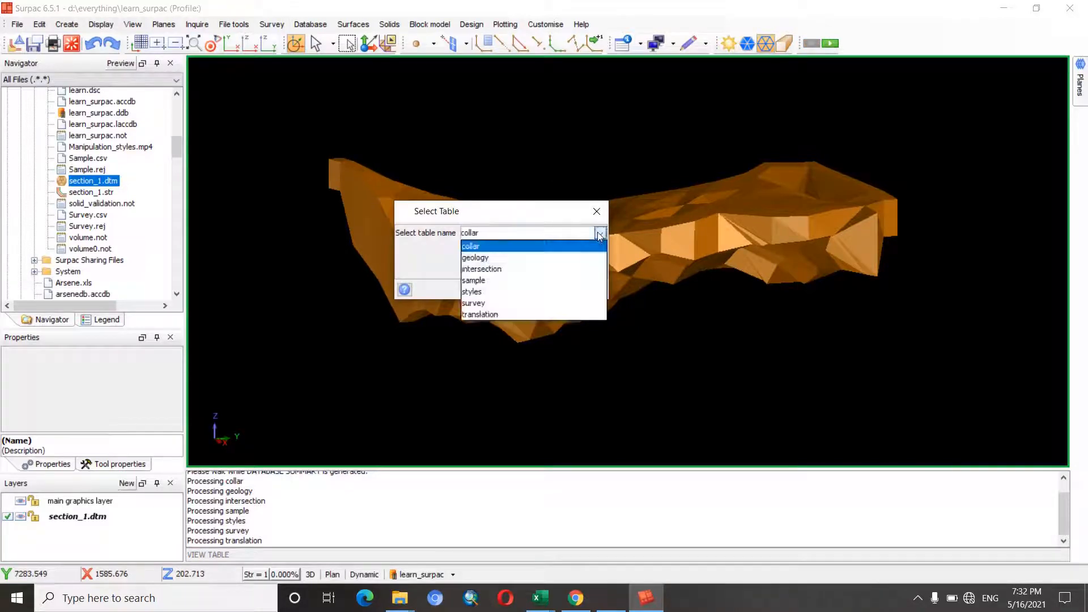
left_click(531, 270)
left_click(528, 289)
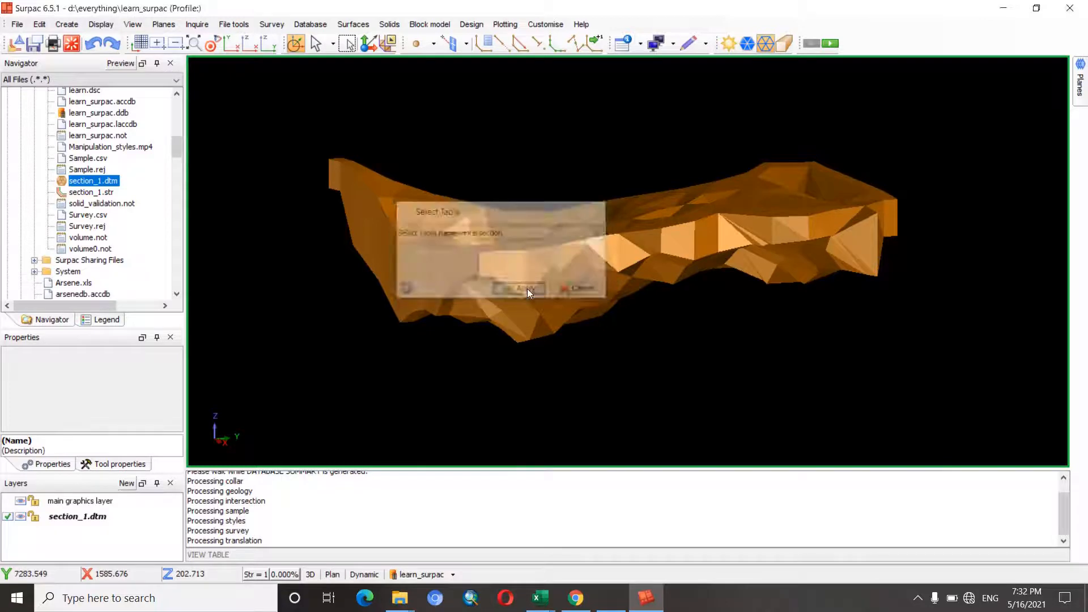
left_click(598, 327)
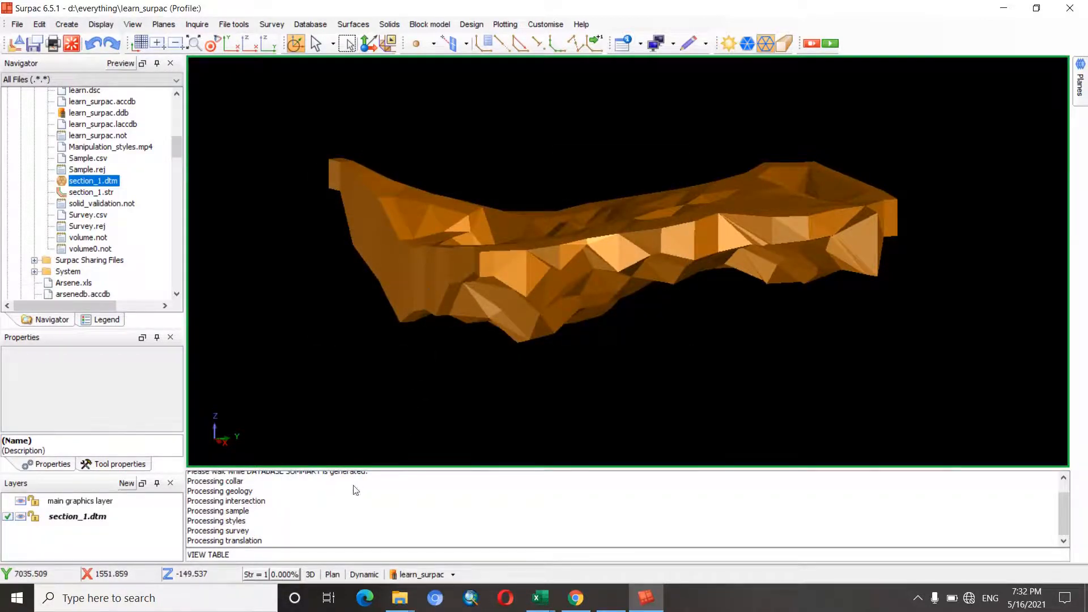
right_click(338, 499)
left_click(376, 505)
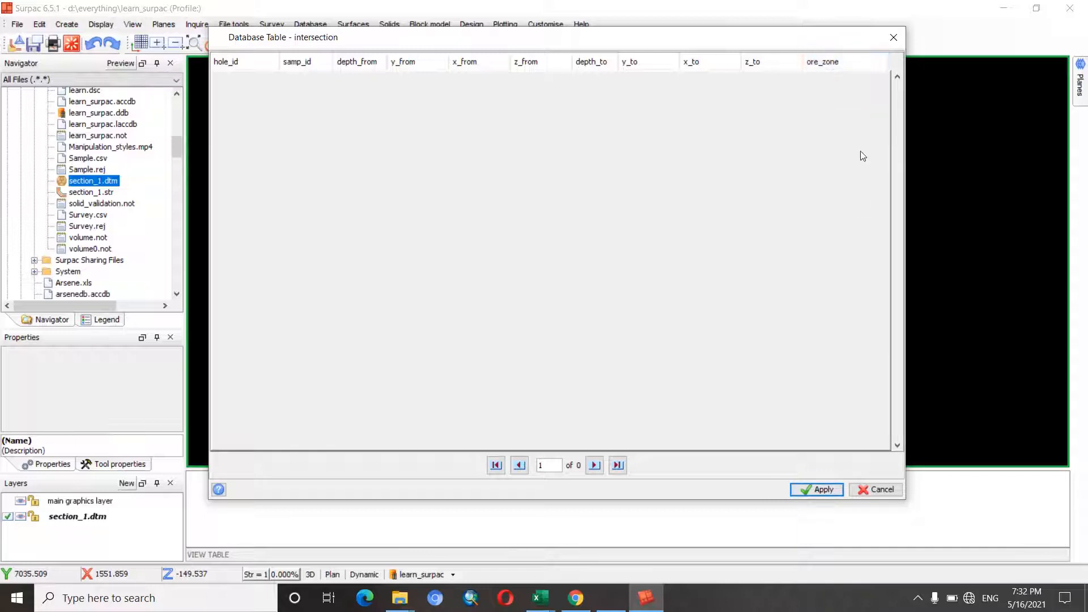
left_click(884, 490)
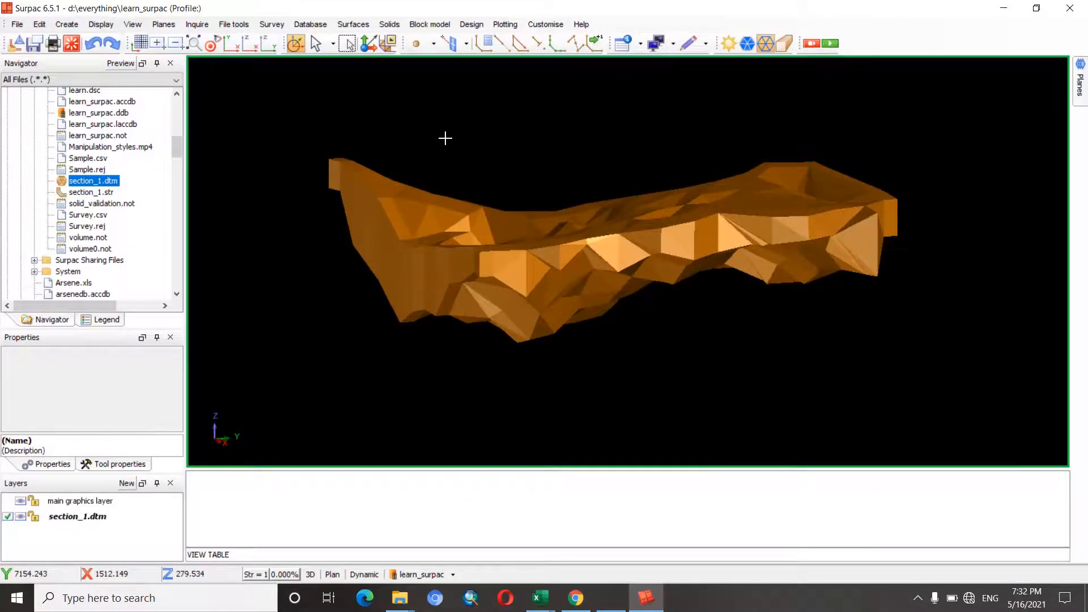
- Display the drillholes with the section_1 solid, colouring traces by the gold field of the sample table and applying no query constraints
middle_click_drag(446, 138, 551, 285)
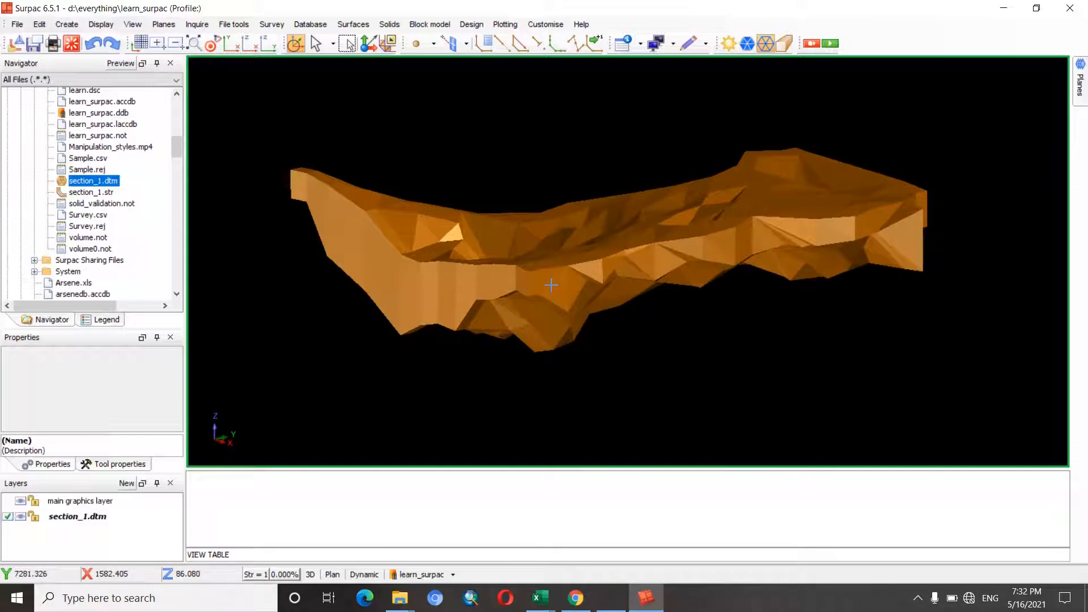
left_click(434, 575)
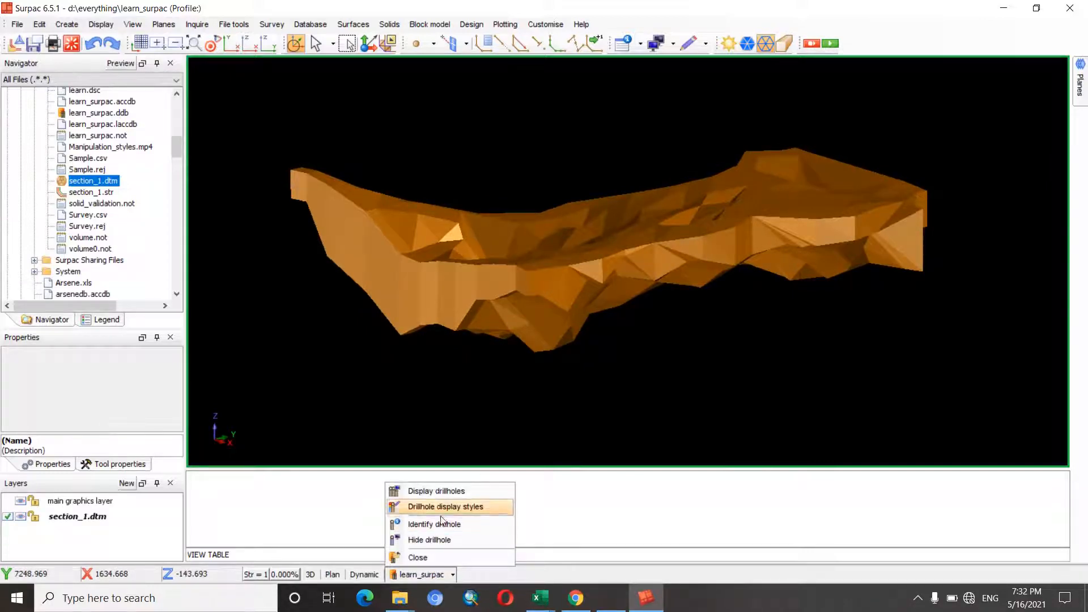
left_click(441, 490)
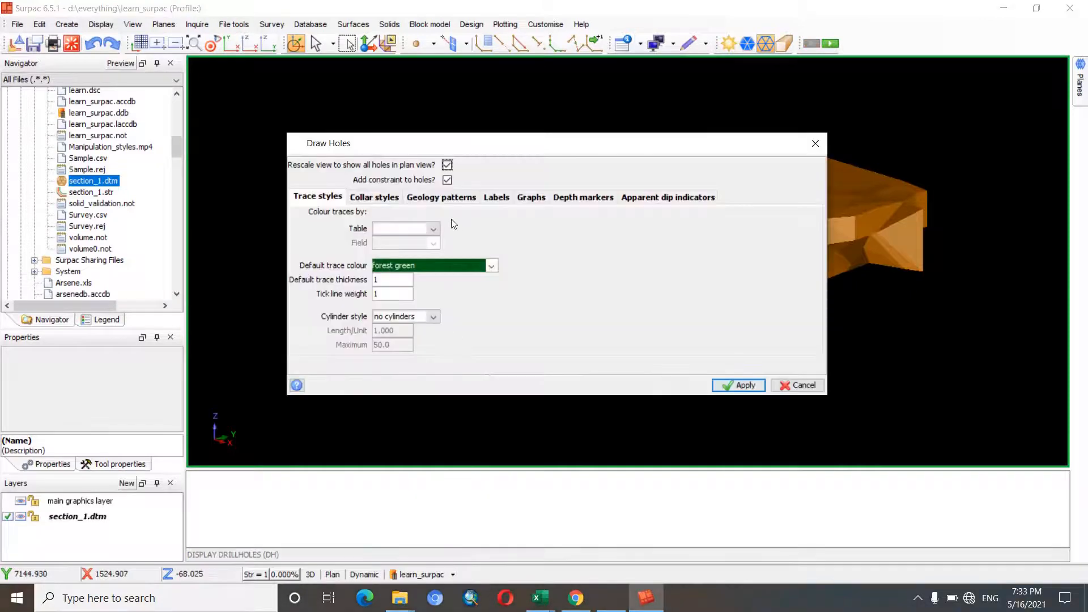
left_click(433, 229)
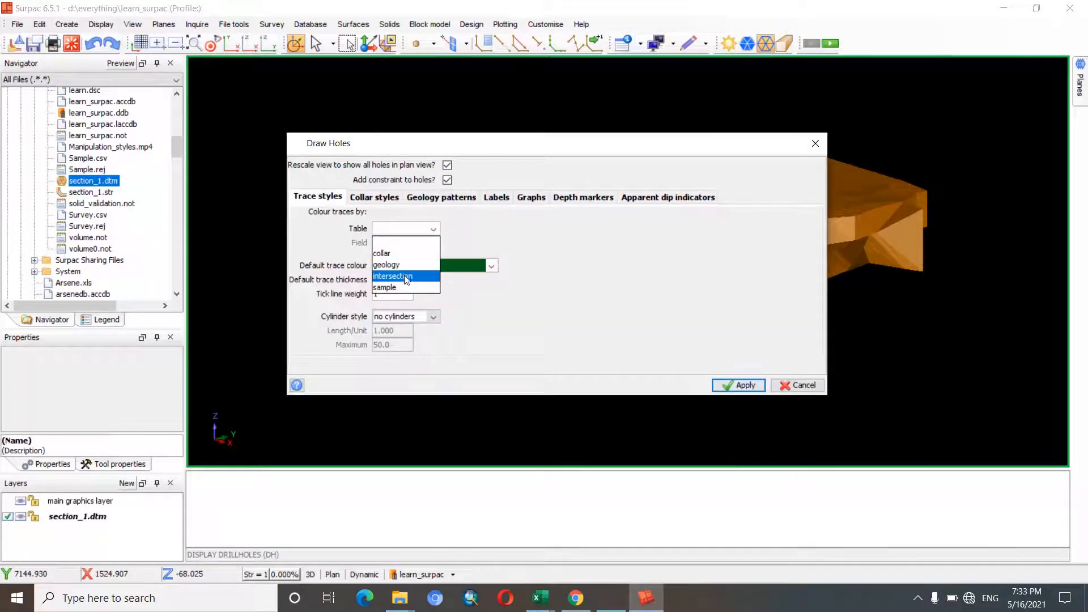
left_click(391, 287)
left_click(434, 244)
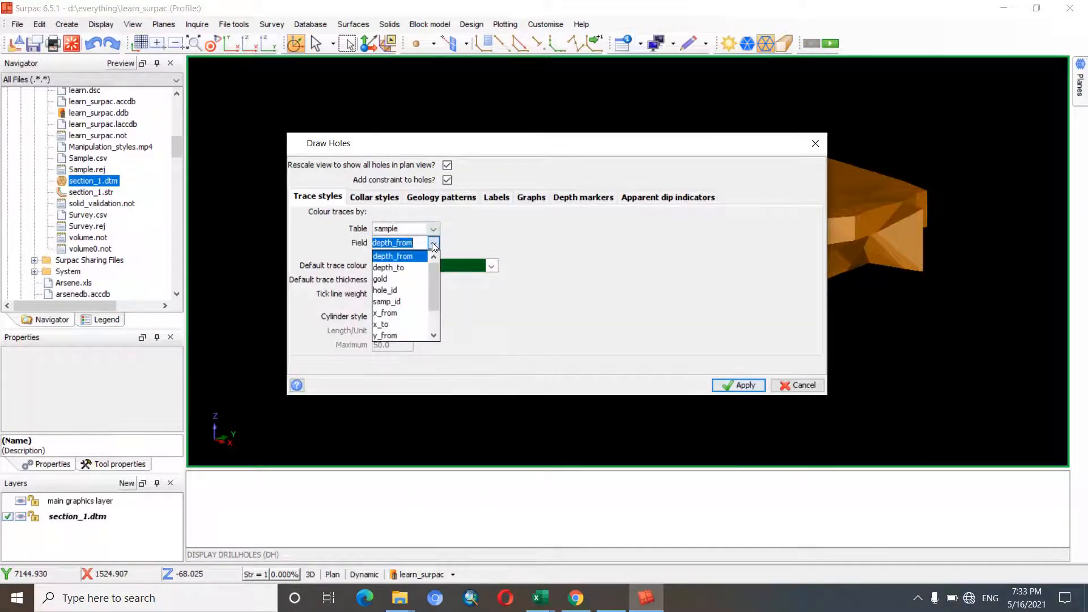
left_click(392, 283)
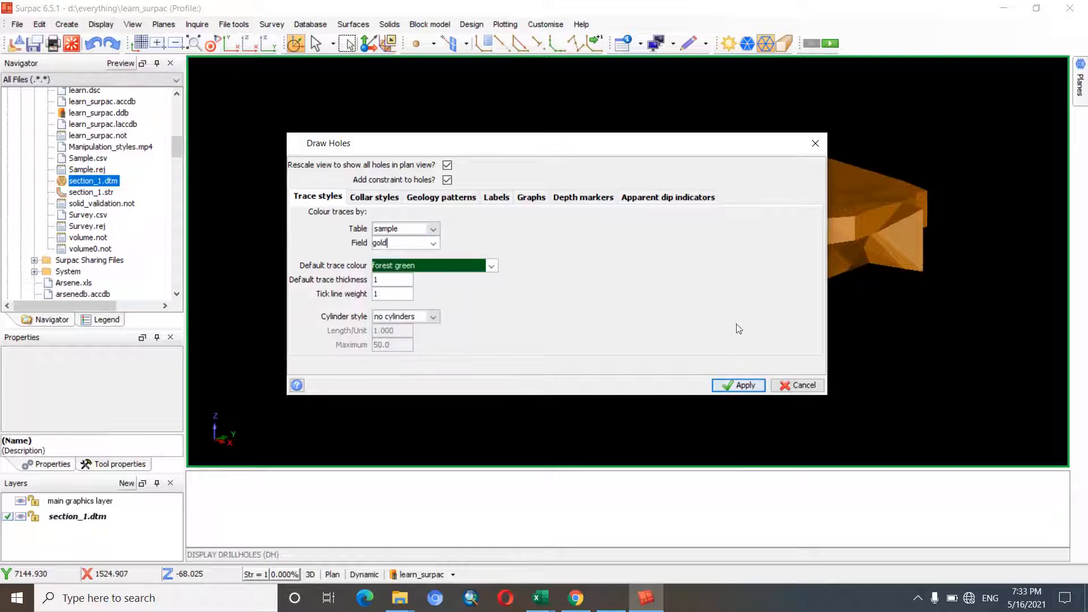
left_click(744, 386)
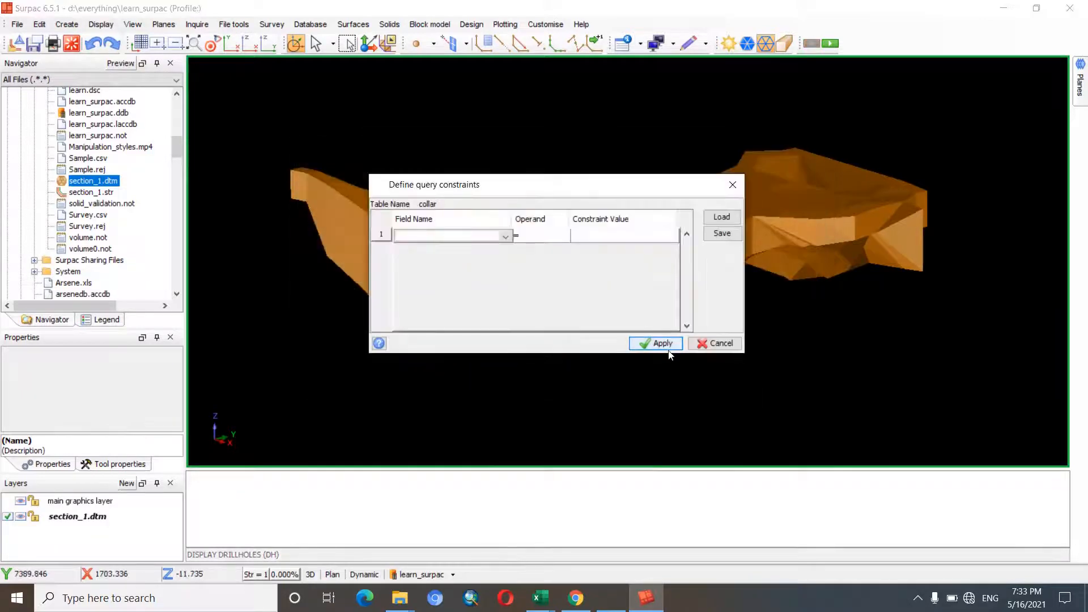
left_click(652, 340)
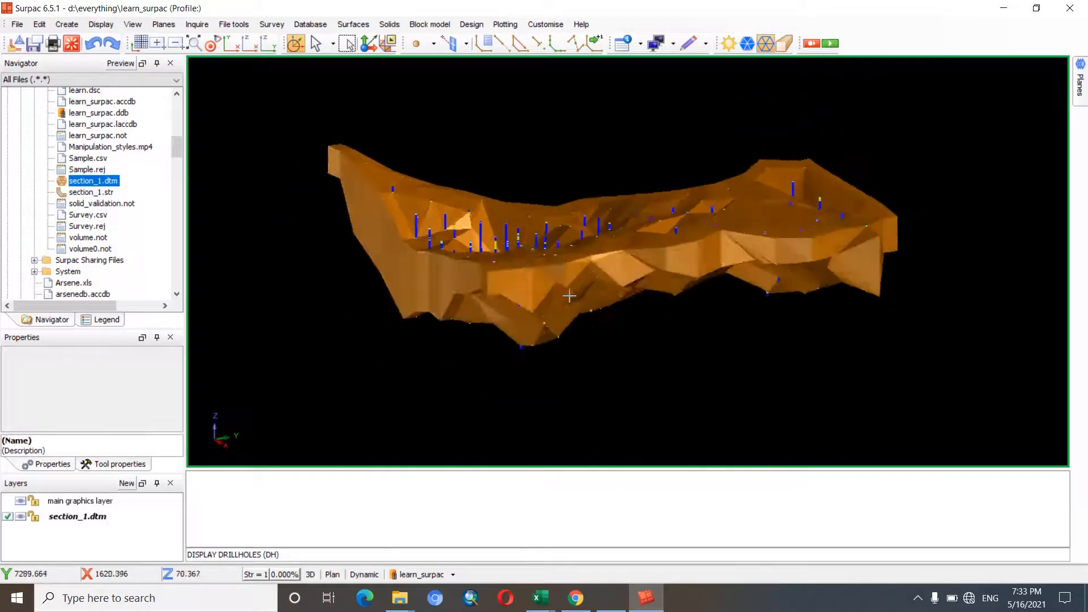
- Start a drillhole 3DM intersection for the displayed section_1 solid, applying no query constraints
mouse_move(562, 290)
left_mouse_down()
mouse_move(588, 302)
mouse_move(559, 287)
mouse_move(569, 288)
left_mouse_up()
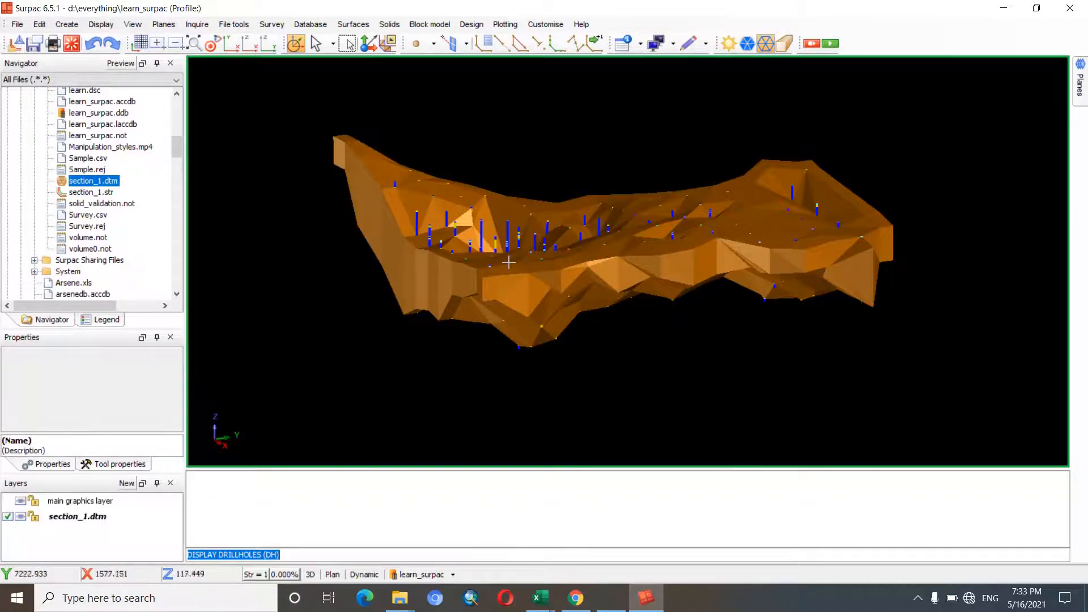
left_click_drag(777, 243, 560, 277)
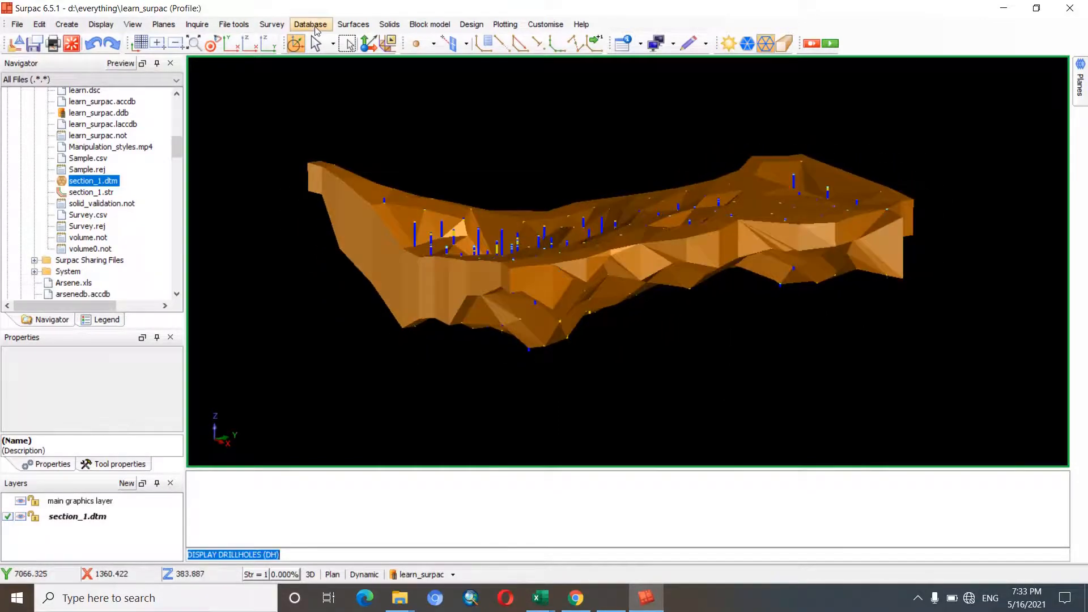
left_click(316, 26)
mouse_move(337, 75)
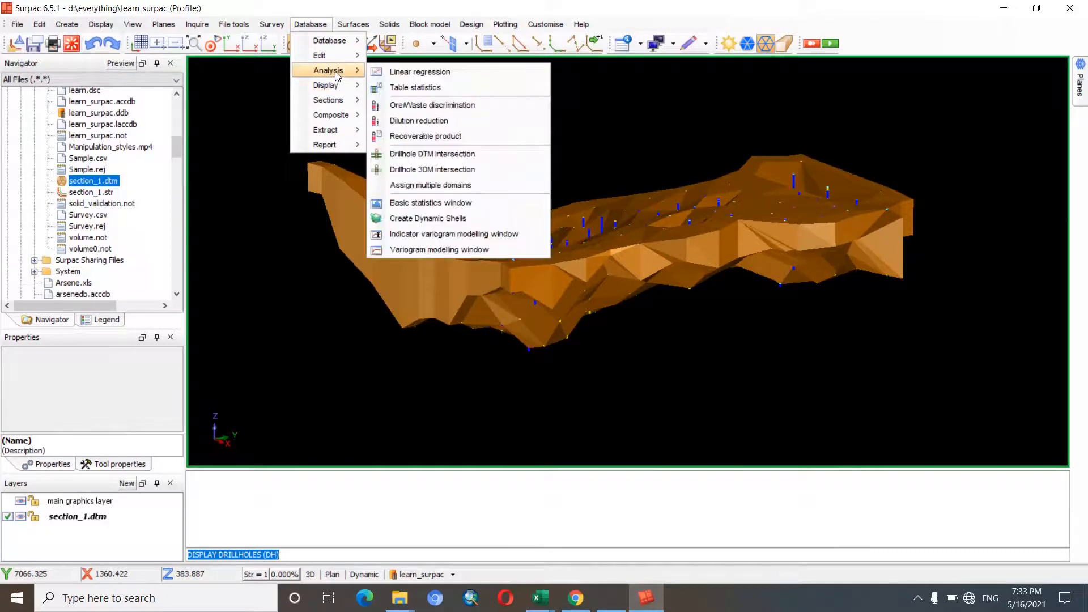
left_click(426, 170)
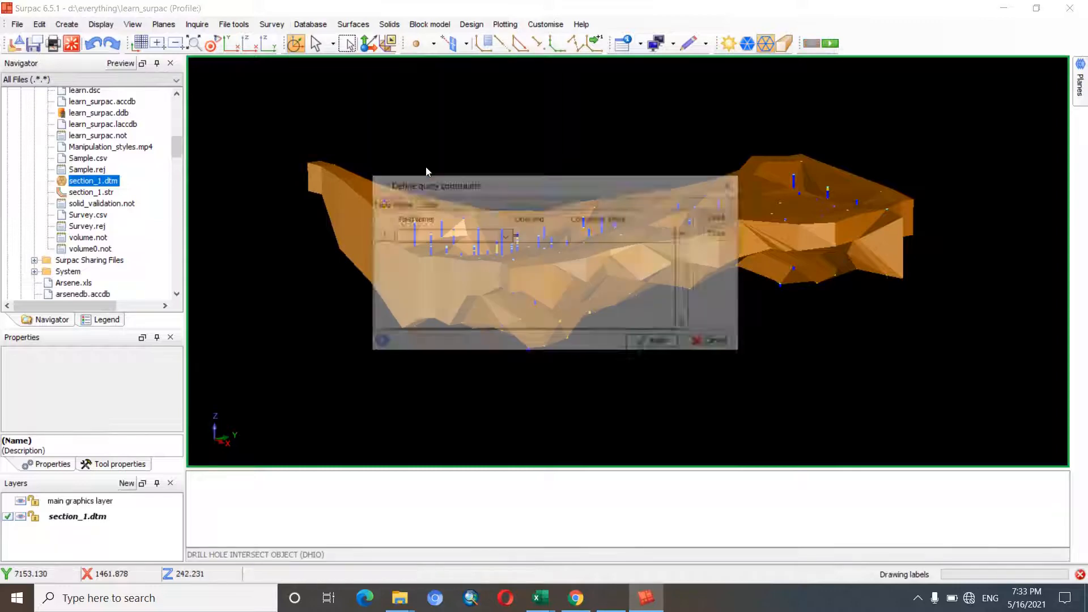
left_click(655, 344)
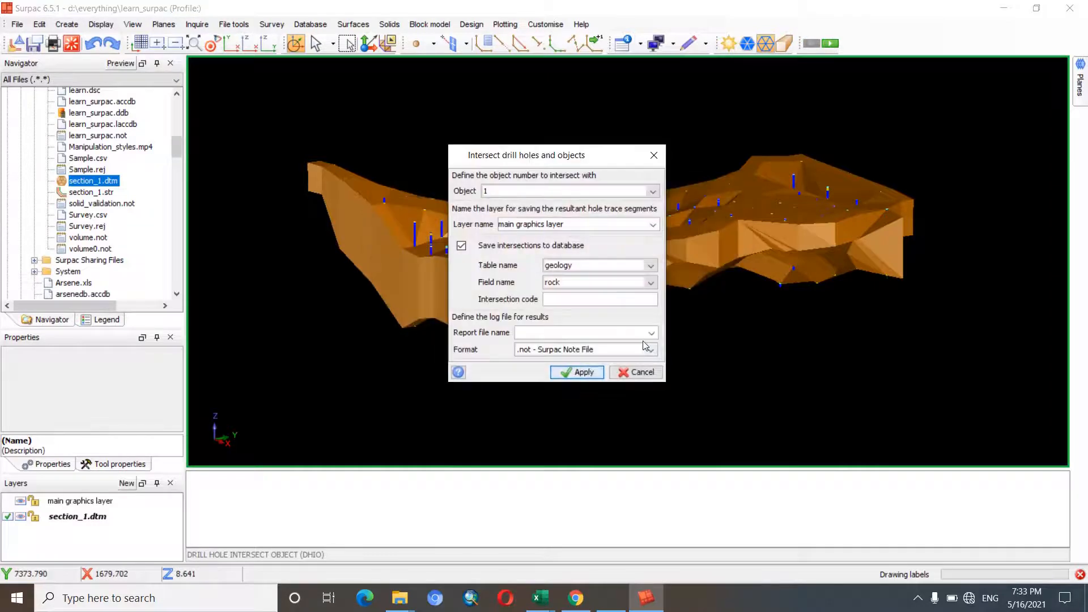
- Set the intersections with object 1 to be saved in the intersection table's ore_zone field with intersection code 1
left_click_drag(556, 161, 526, 148)
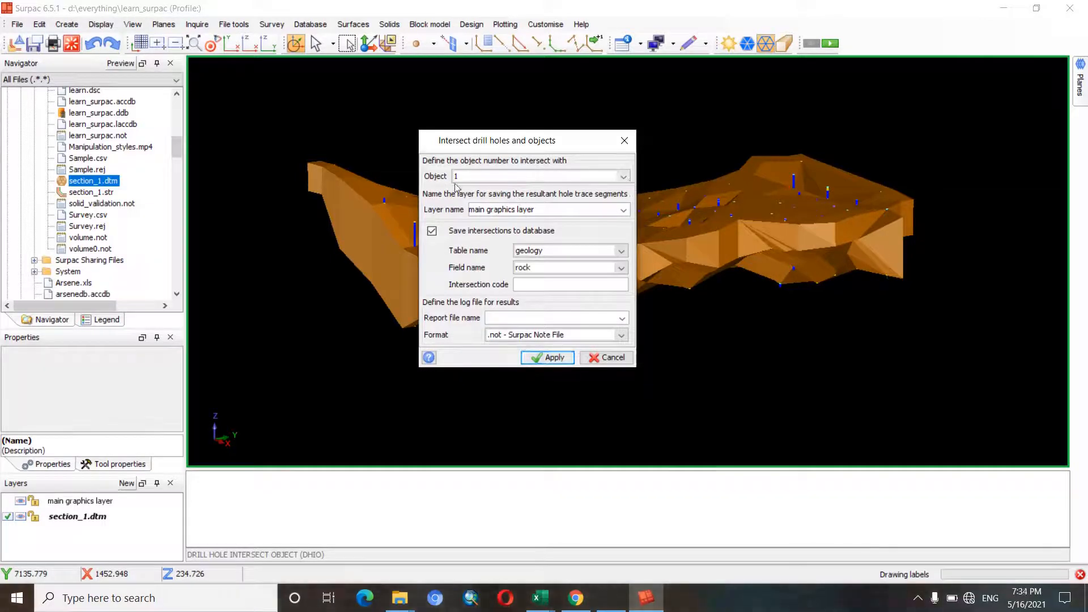
left_click_drag(598, 141, 520, 132)
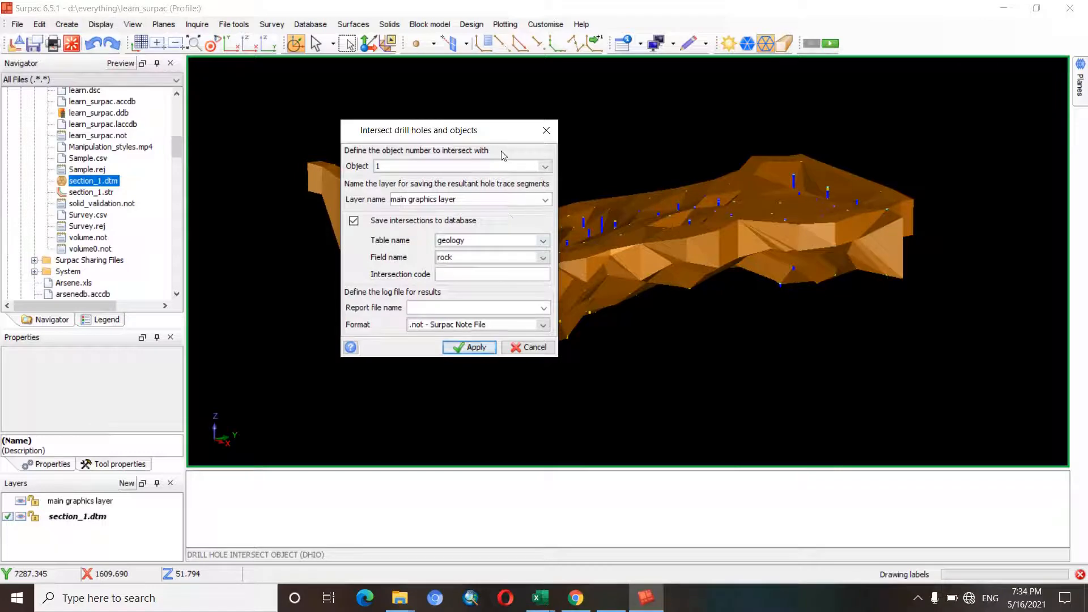
left_click_drag(500, 137, 509, 126)
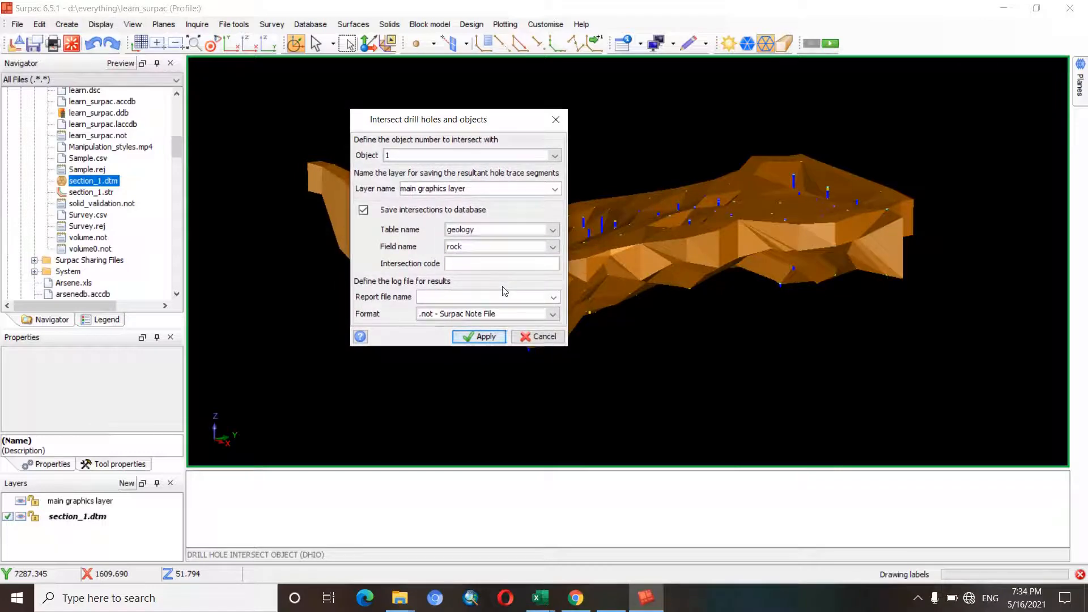
left_click(553, 230)
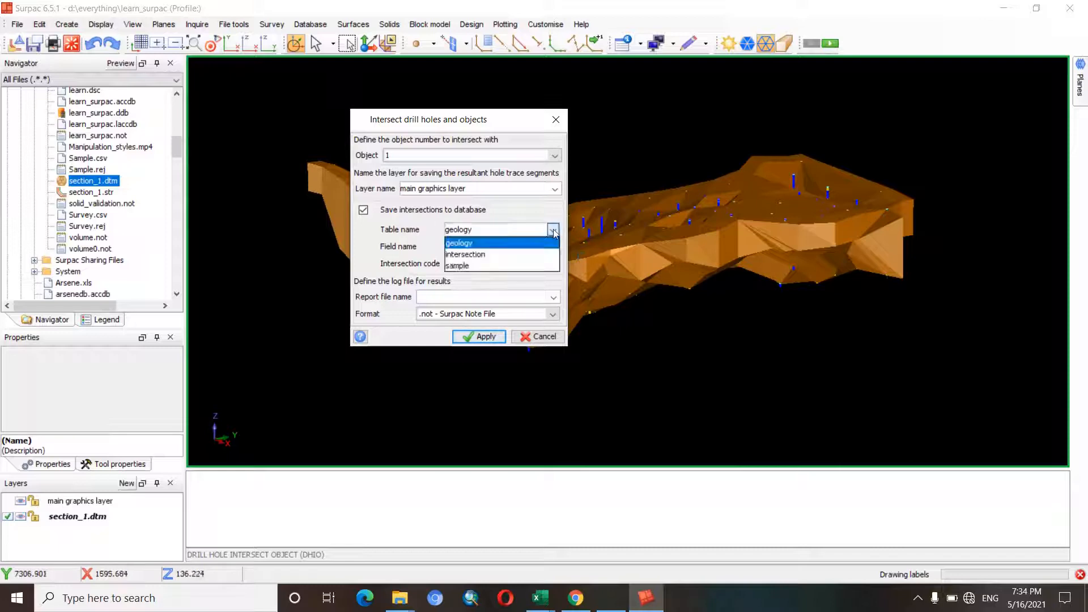
left_click(522, 254)
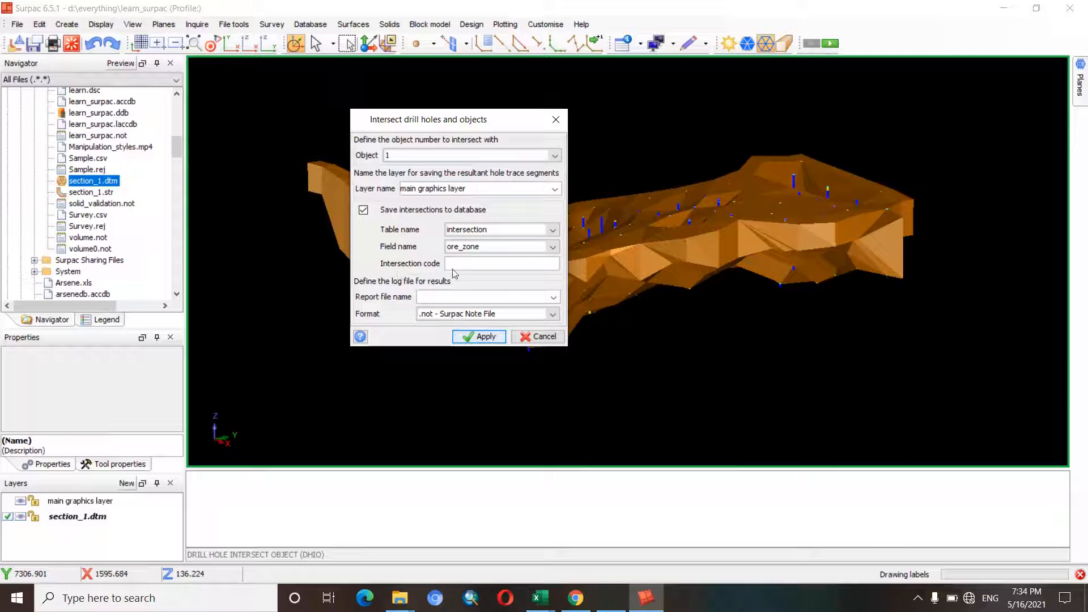
left_click(486, 264)
type("1")
left_click_drag(476, 117, 471, 100)
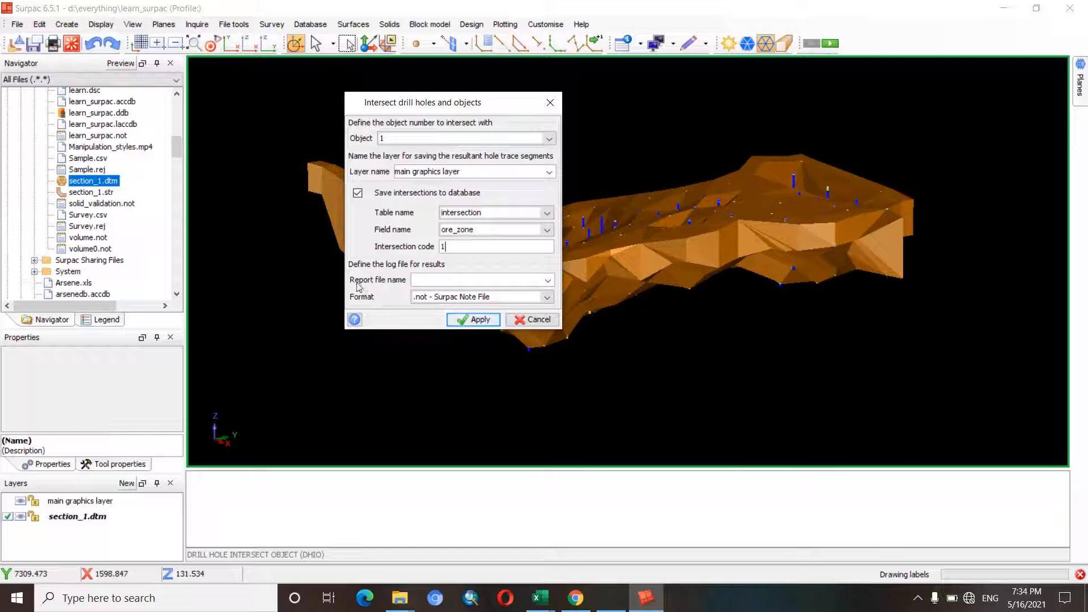
- Name the results report intersection, set its format to CSV, and run the drillhole intersection
left_click(450, 283)
type("intersection")
left_click(547, 297)
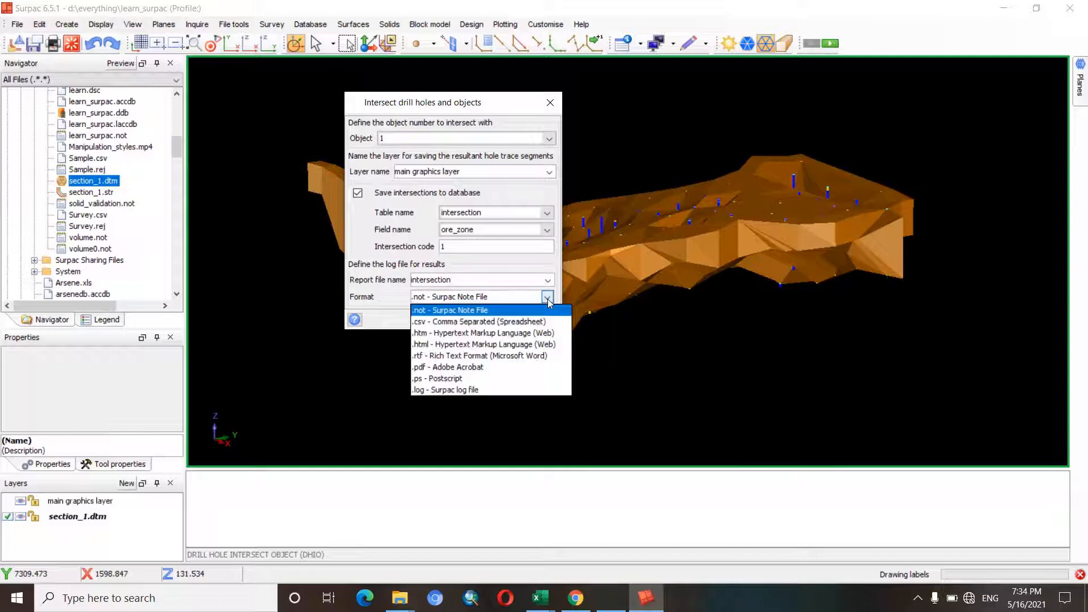
left_click(515, 322)
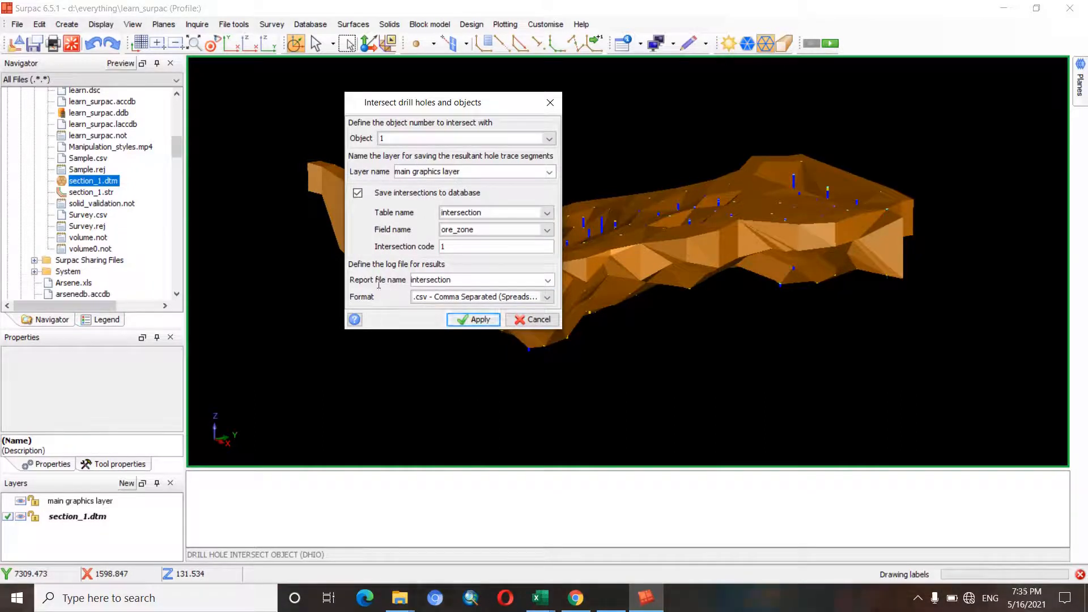
left_click(479, 321)
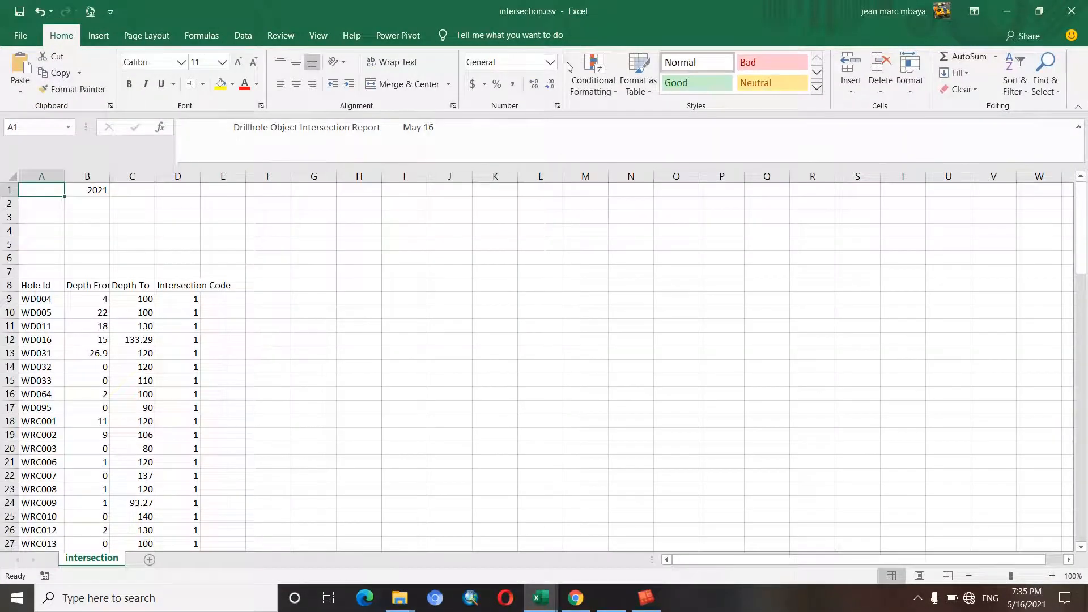
- Look through all the drillhole rows of the intersection.csv report and return to its start
scroll(916, 309, "down", 11)
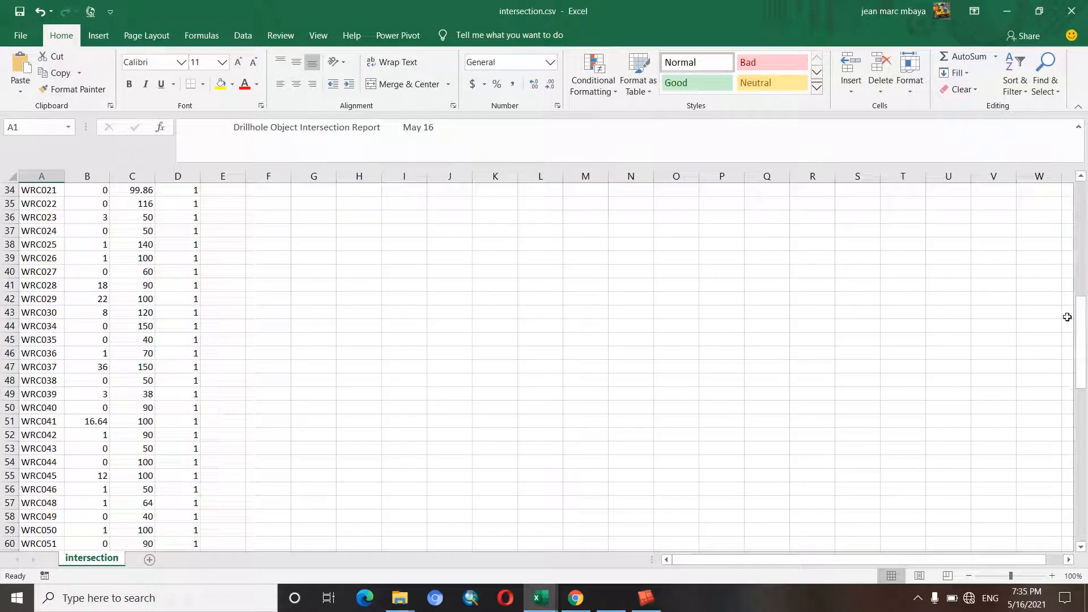
left_click_drag(1087, 375, 1085, 517)
left_click_drag(1084, 447, 1069, 189)
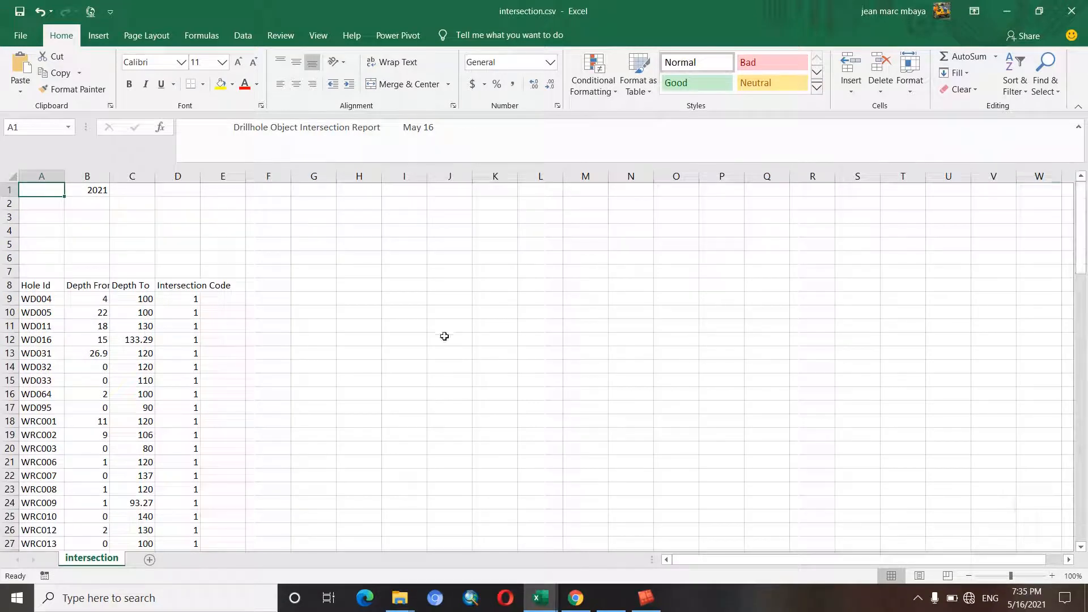
left_click_drag(1080, 254, 1084, 208)
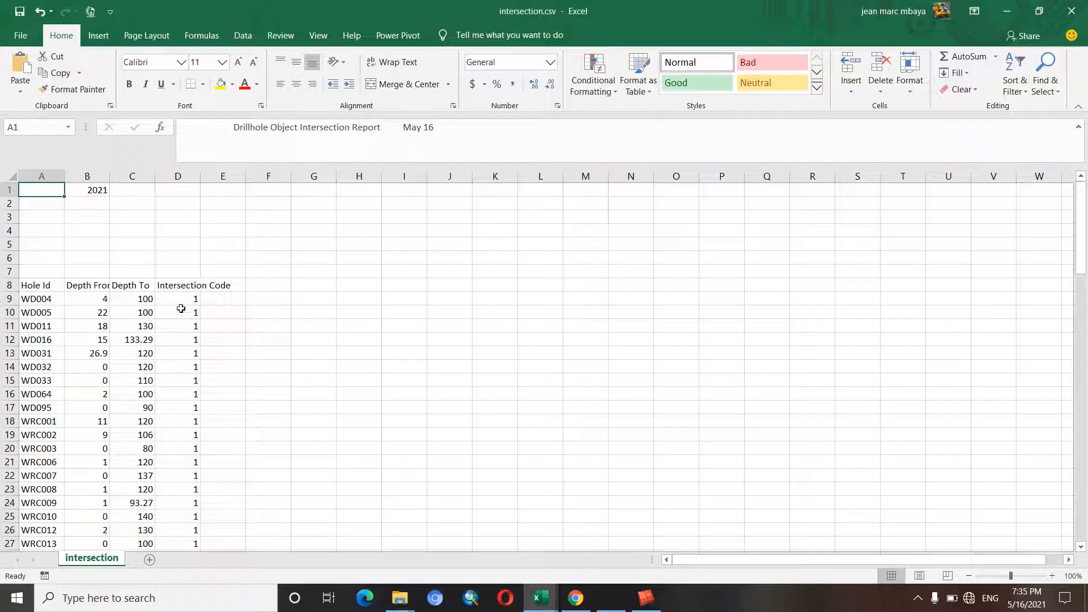
- Review the report's column headings in row 8 and fit the Depth From column's width to its contents
left_click(30, 288)
left_click(92, 287)
left_click(127, 287)
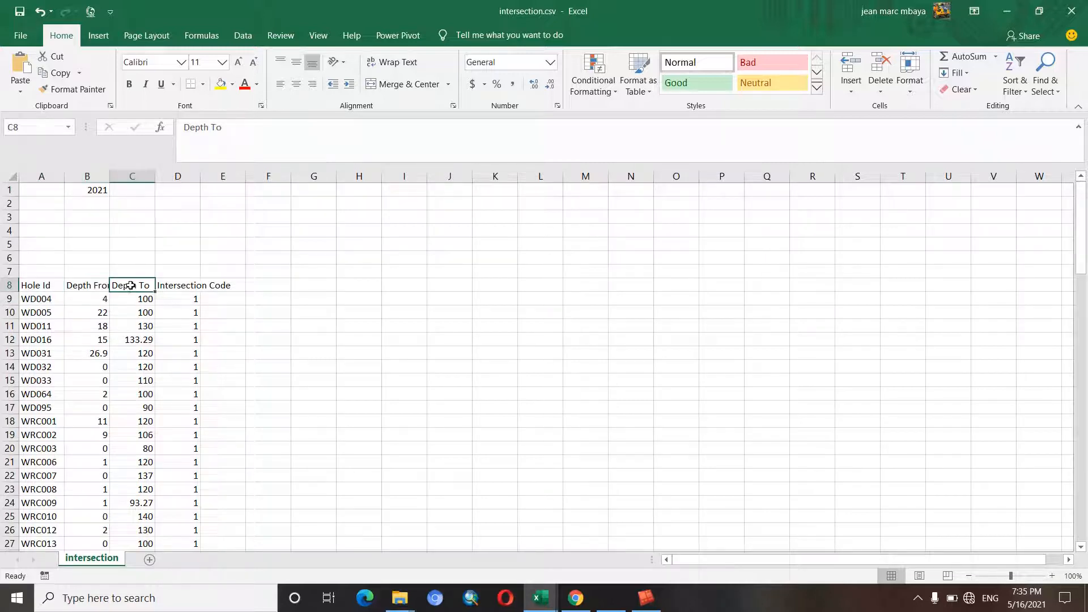
left_click(9, 286)
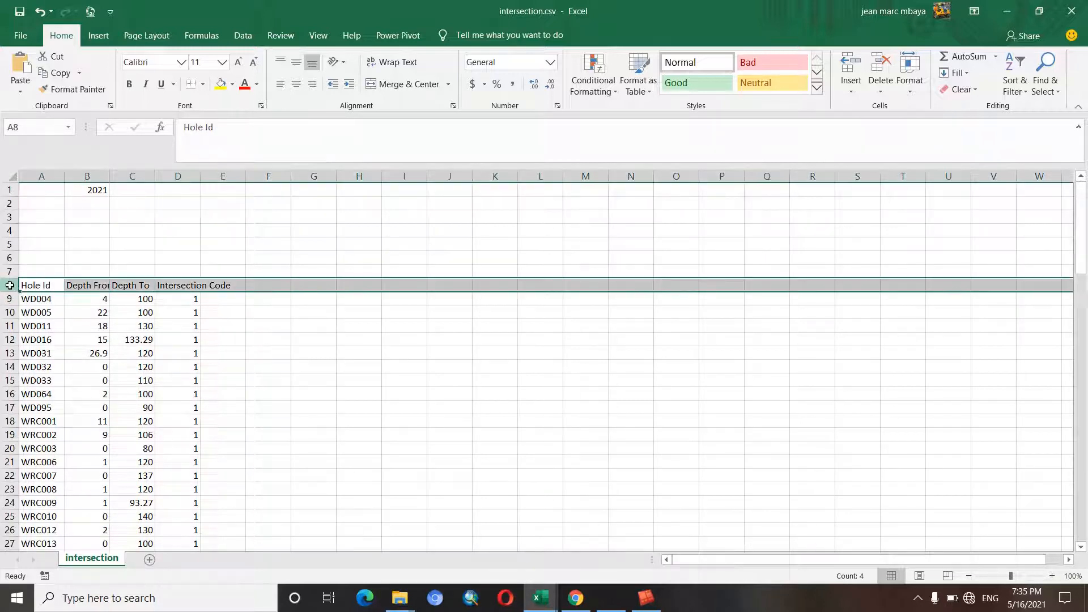
left_click(38, 288)
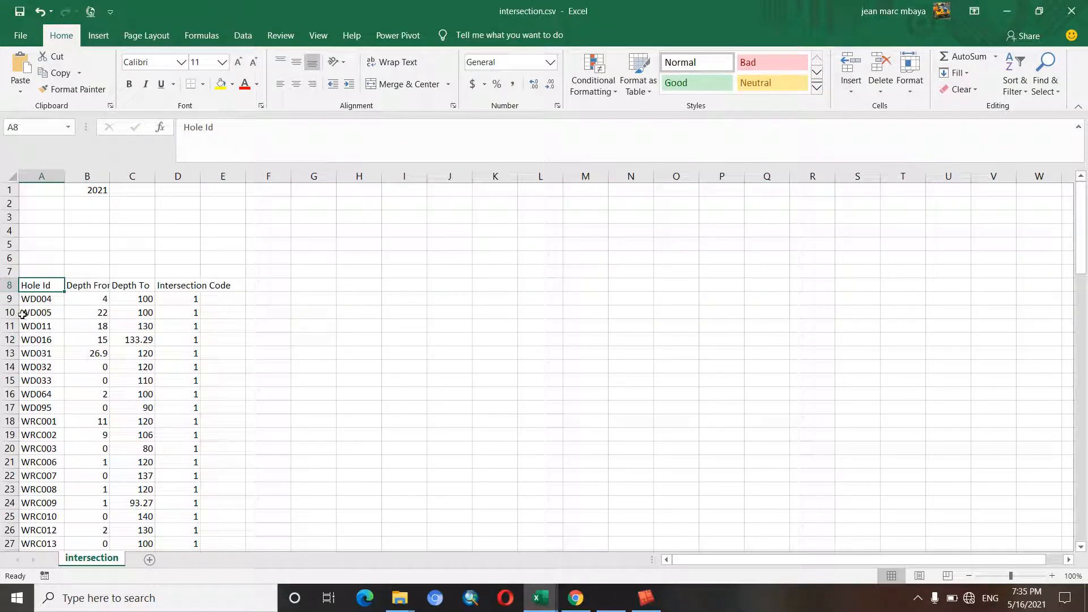
left_click(91, 284)
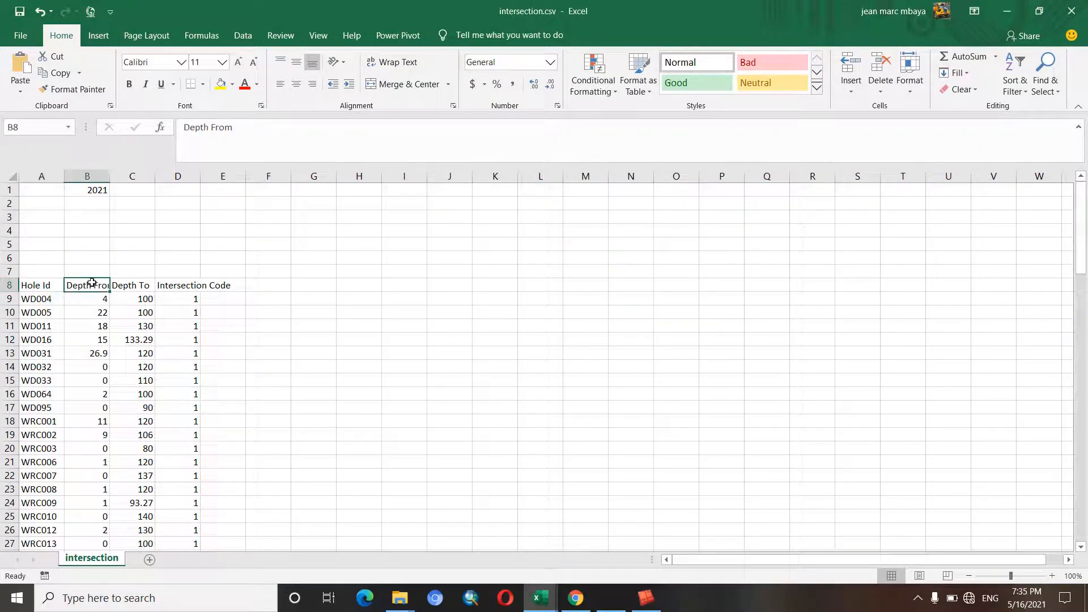
double_click(111, 177)
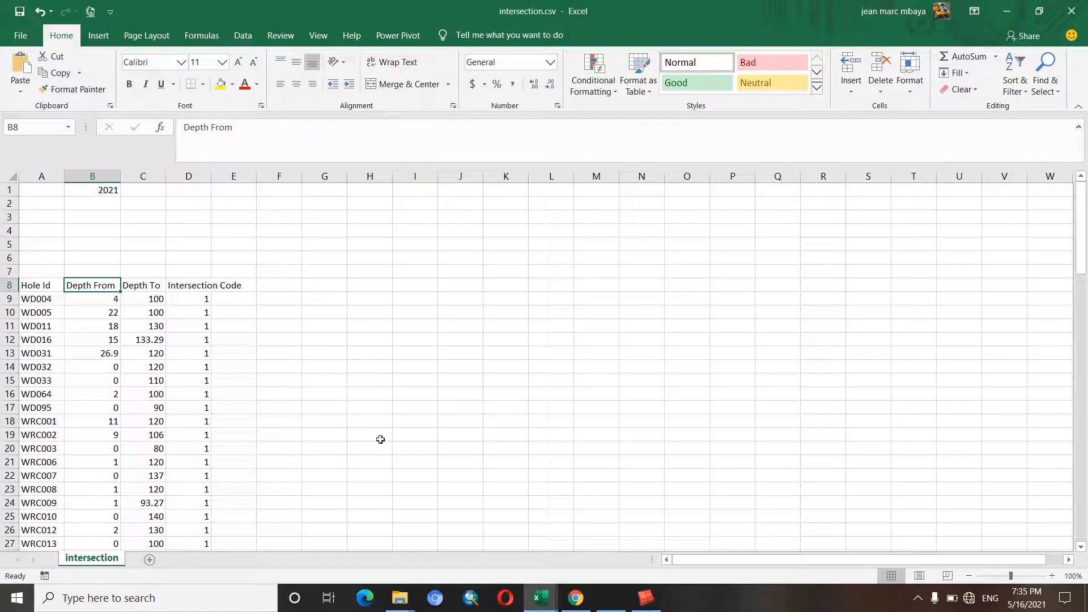
- Examine the Depth From and Depth To values recorded for hole WD004 in the report's first data row
scroll(198, 343, "down", 7)
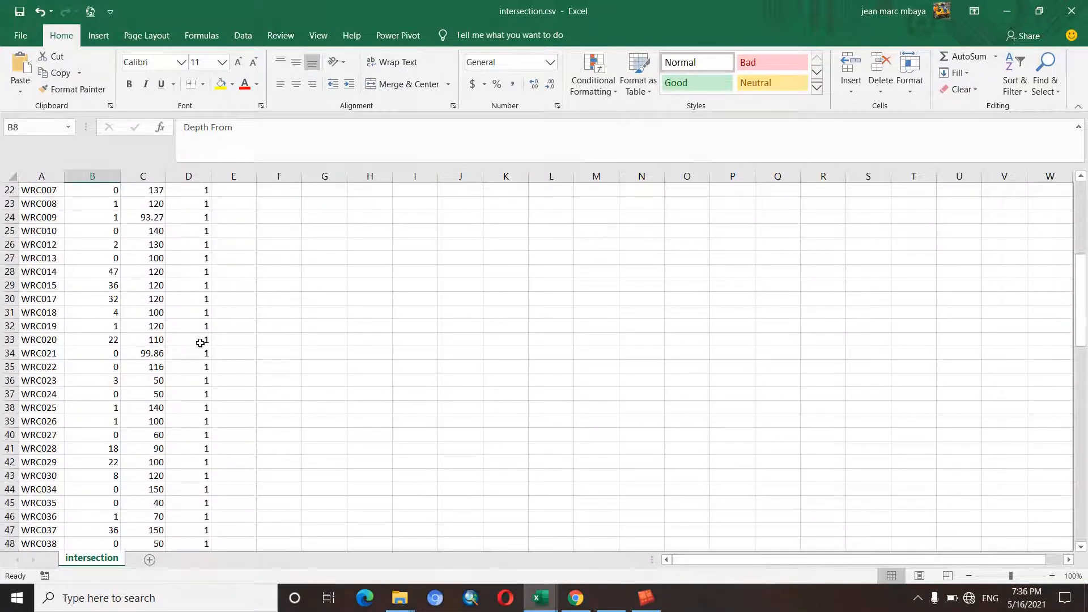
scroll(205, 330, "up", 3)
scroll(204, 318, "up", 4)
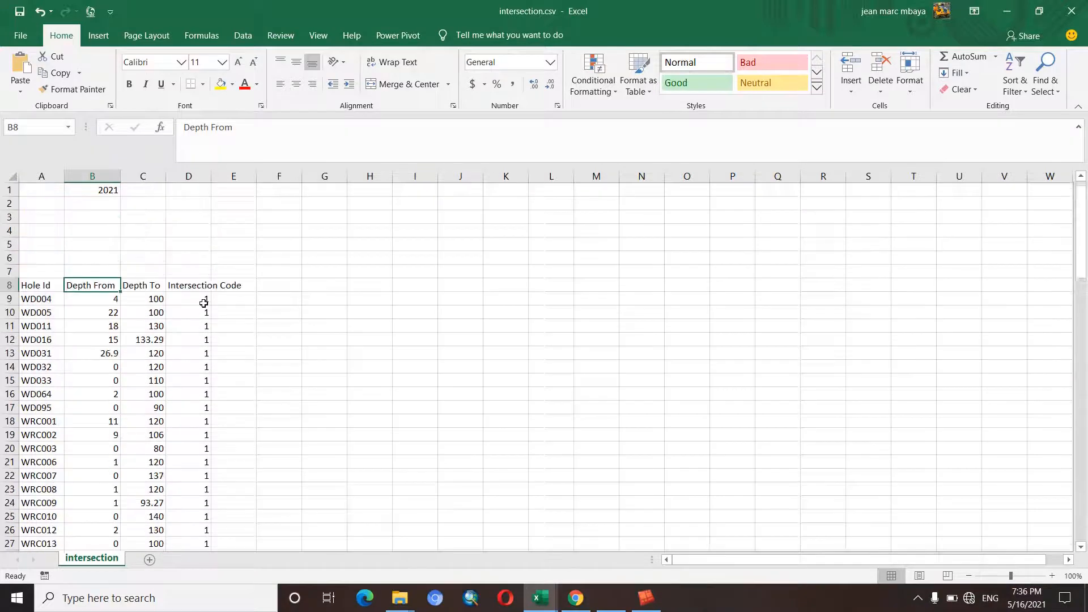
left_click(116, 301)
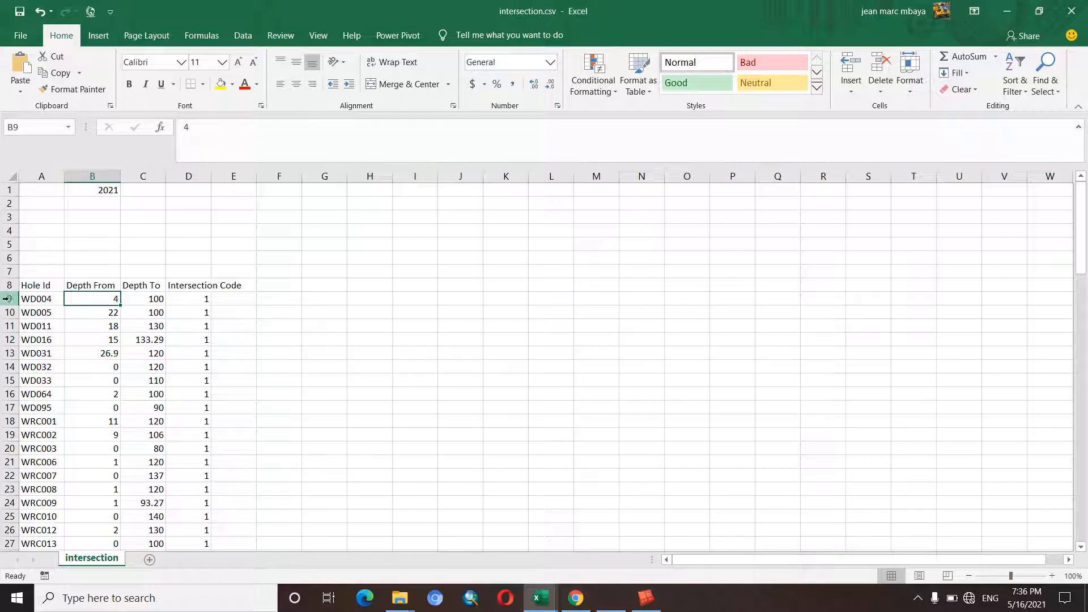
left_click(8, 299)
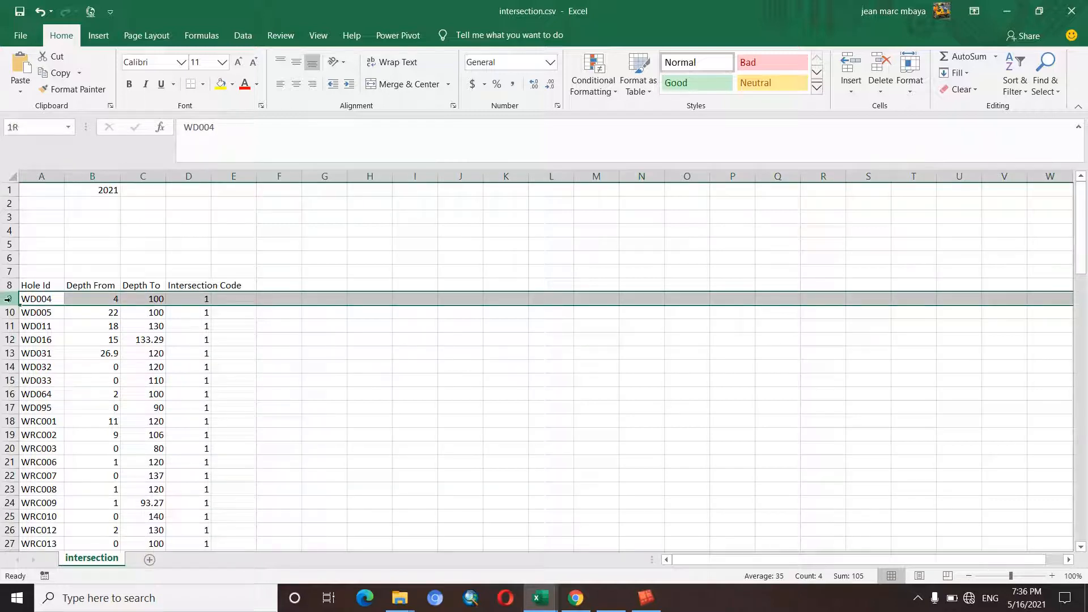
left_click(94, 298)
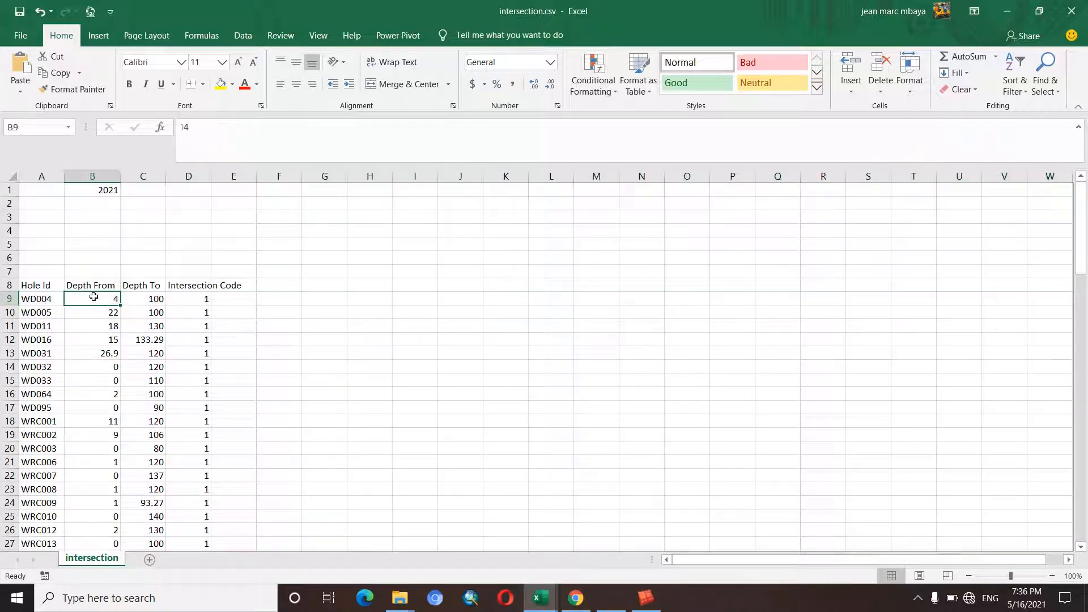
left_click(146, 299)
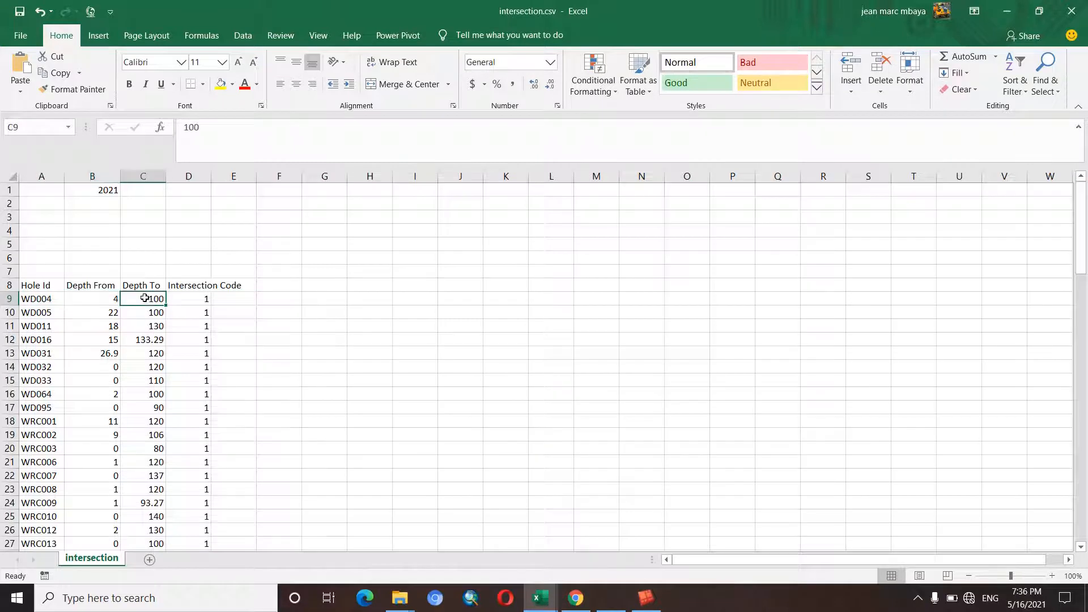
left_click(104, 297)
left_click(134, 299)
left_click(103, 300)
left_click(141, 304)
left_click(99, 301)
left_click(137, 301)
left_click(97, 304)
left_click(139, 302)
- Skim the depth intervals and intersection codes of the holes further down the report
scroll(170, 323, "down", 8)
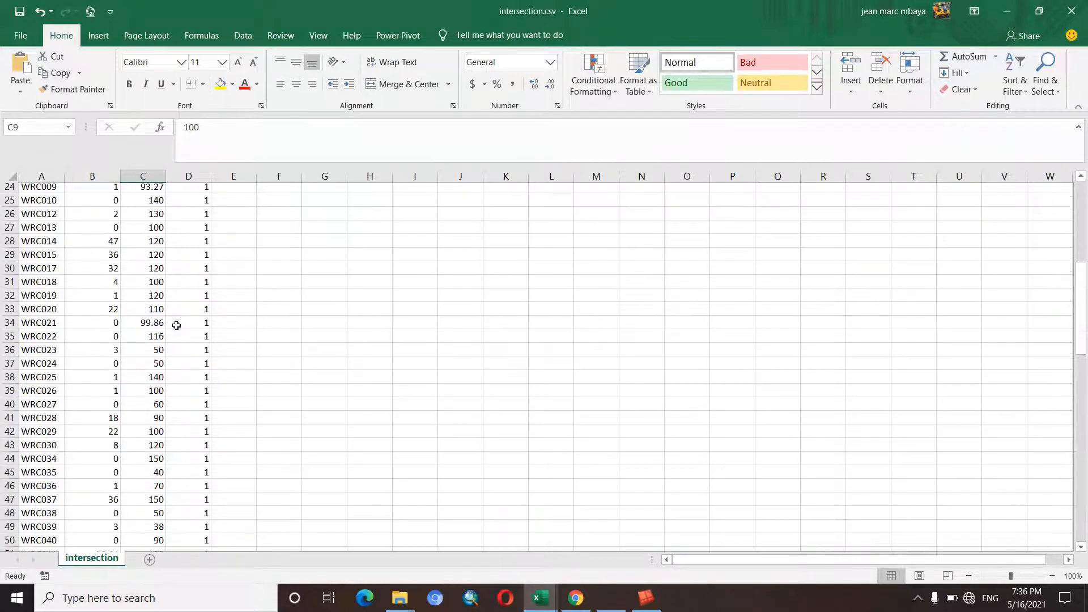
scroll(193, 317, "up", 8)
scroll(200, 312, "down", 10)
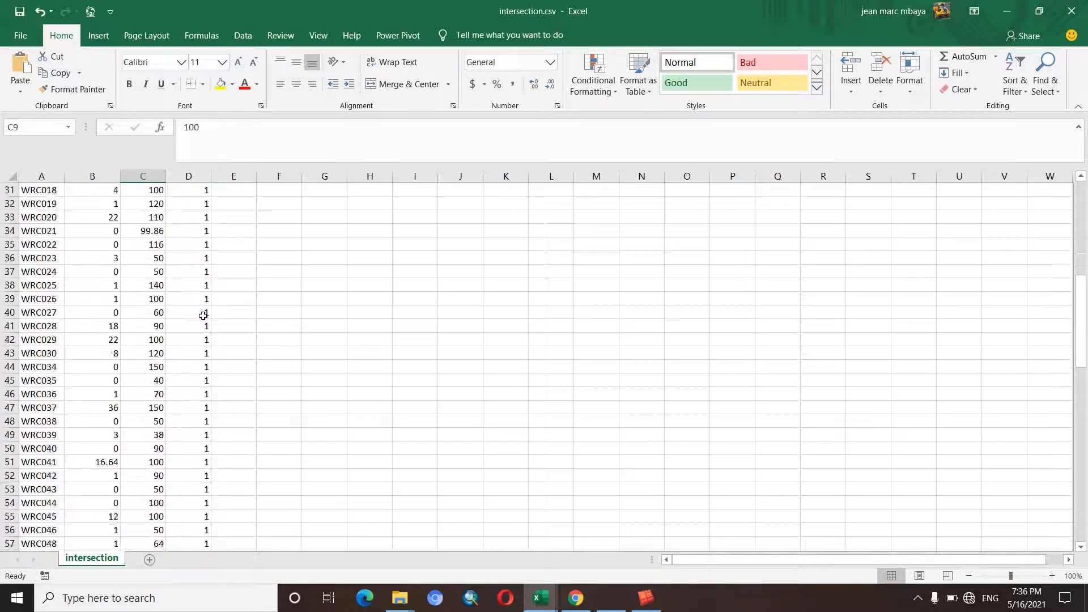
scroll(204, 315, "up", 10)
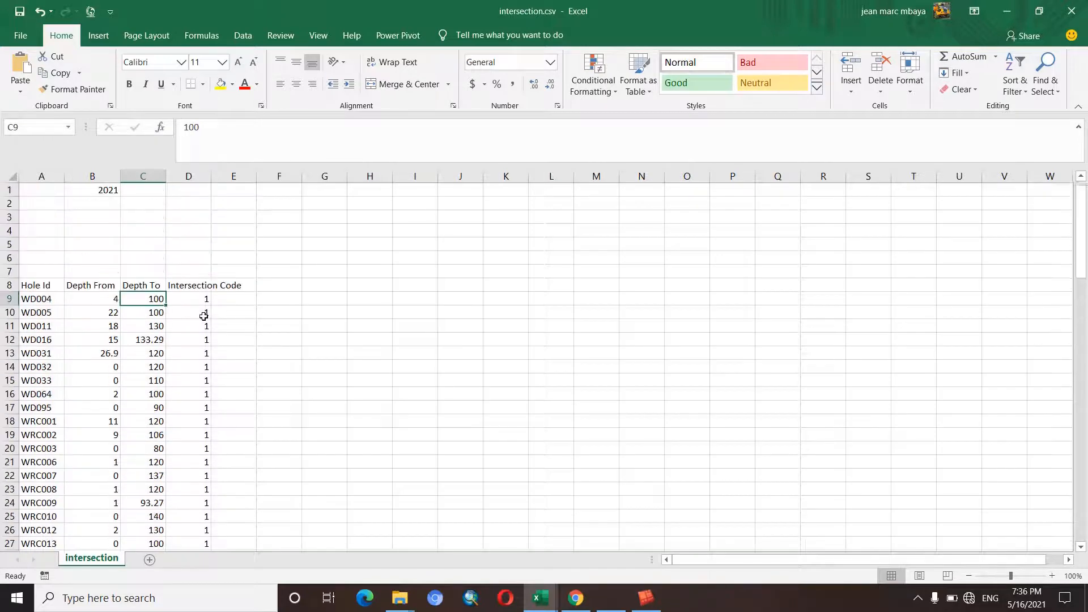
- Recheck where hole WD004 enters and leaves the solid by comparing its start and end depths in row 9
left_click(102, 309)
left_click(103, 299)
left_click(126, 299)
left_click(97, 302)
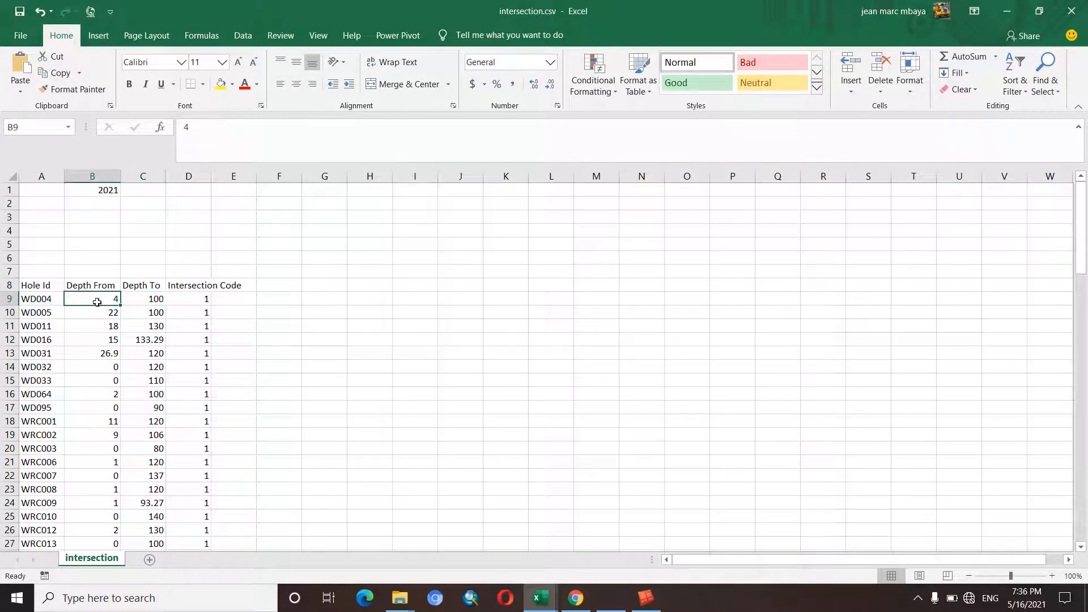
left_click(146, 300)
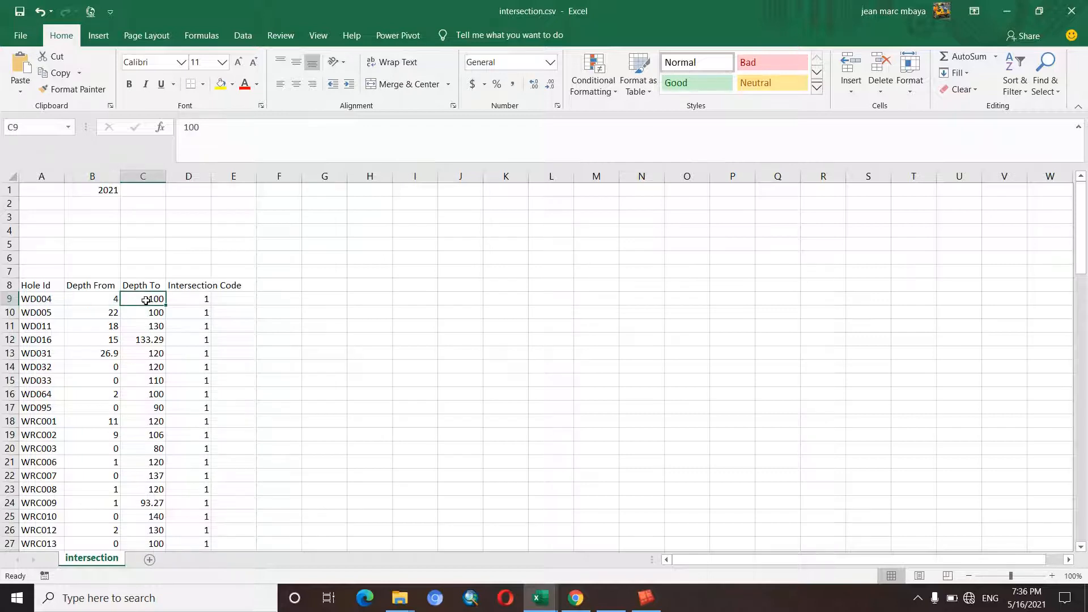
left_click(95, 296)
left_click(142, 301)
left_click(89, 296)
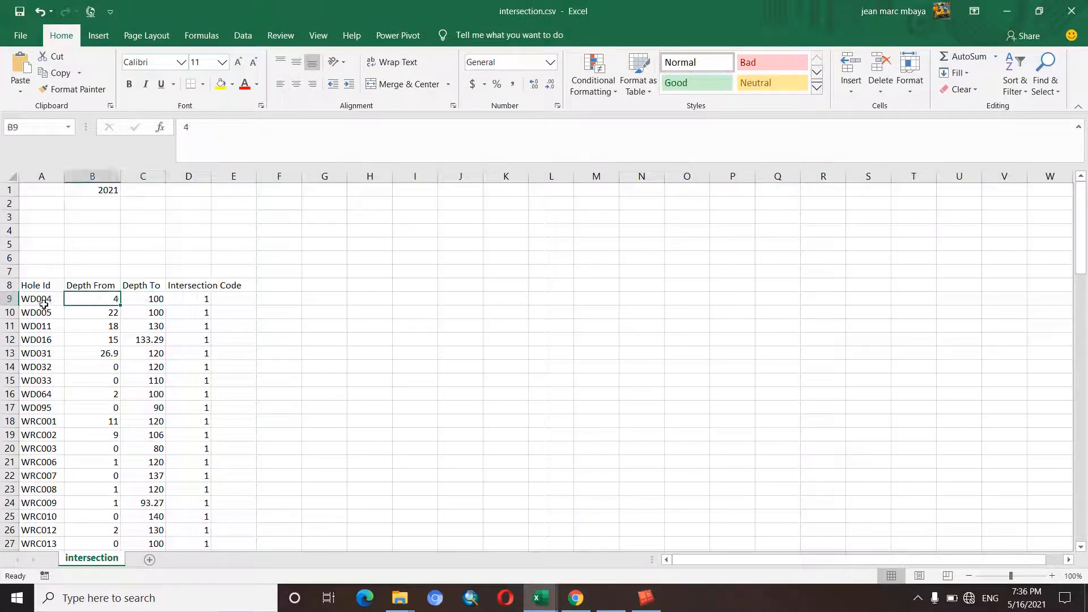
left_click(17, 299)
left_click(85, 300)
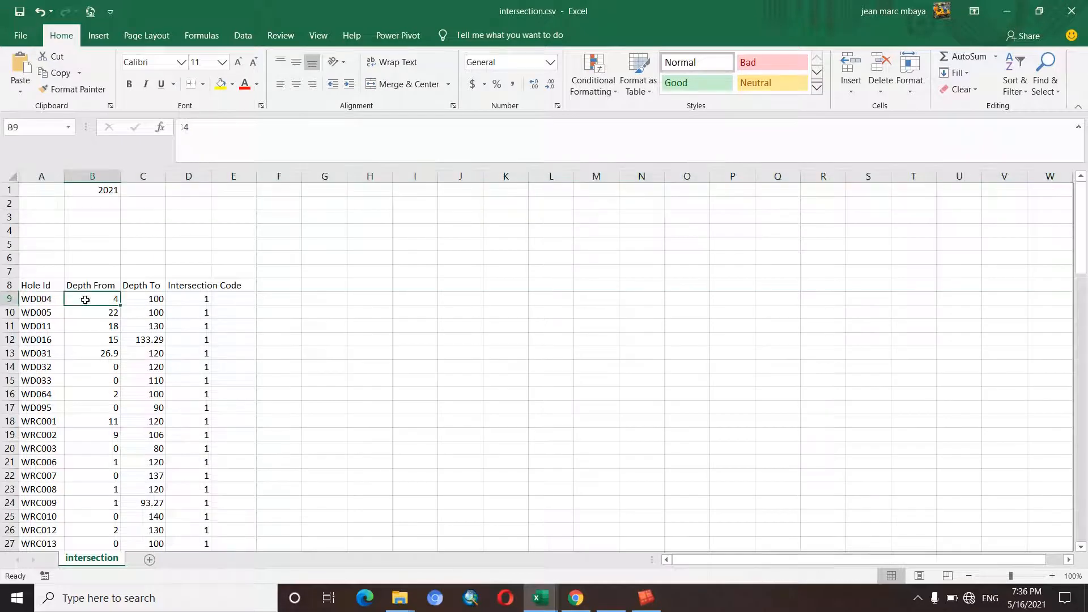
- Compare the Depth From and Depth To values of holes WD004 through WRC009 in the intersection report
left_click(138, 302)
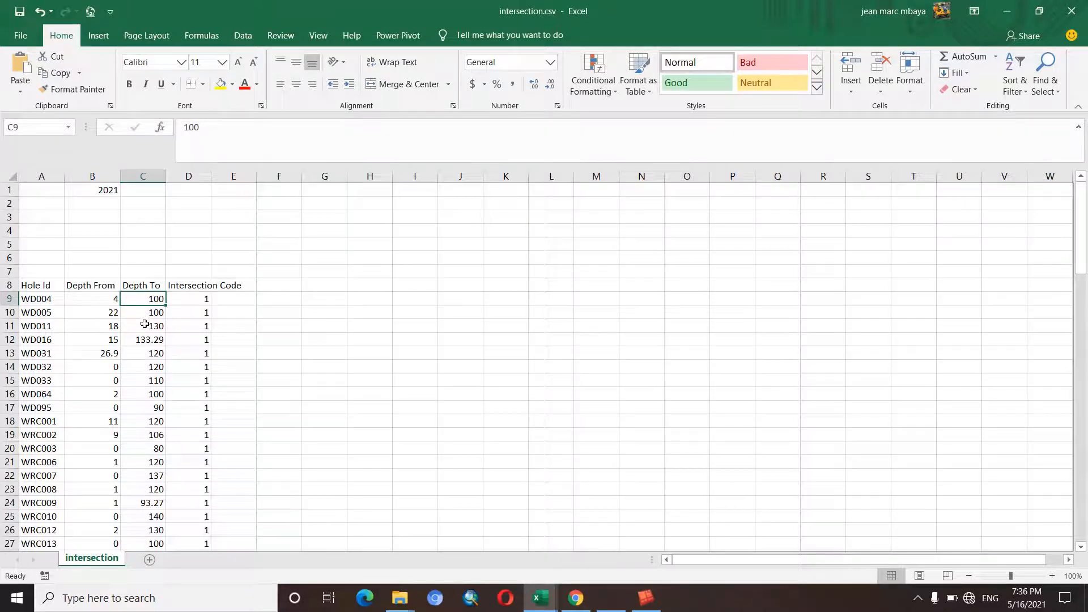
left_click_drag(100, 300, 157, 505)
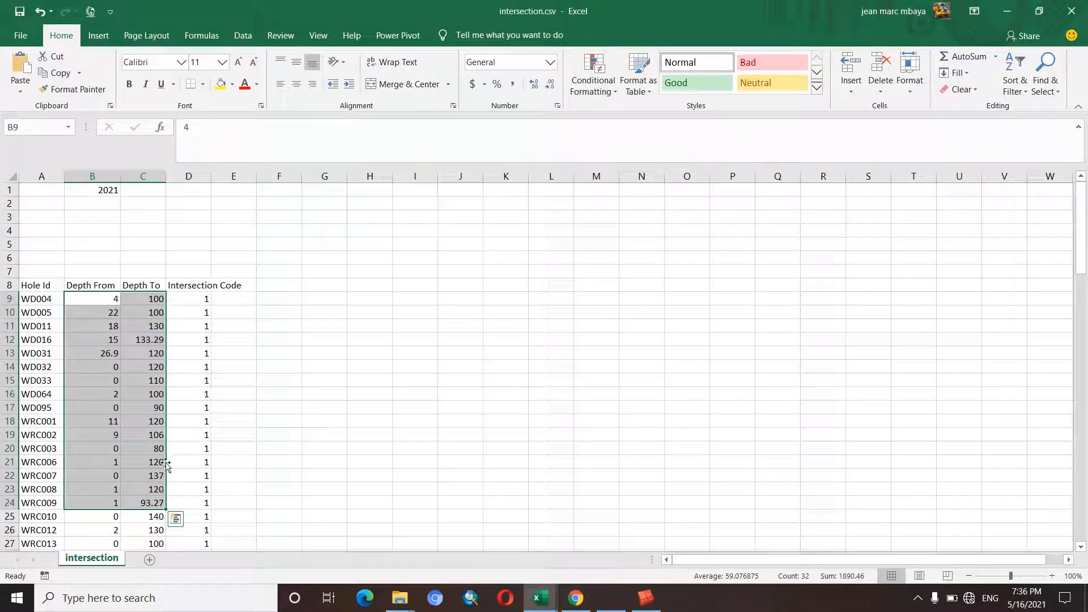
- Switch back to Surpac and clear the messages logged by the drillhole intersection
left_click(1008, 12)
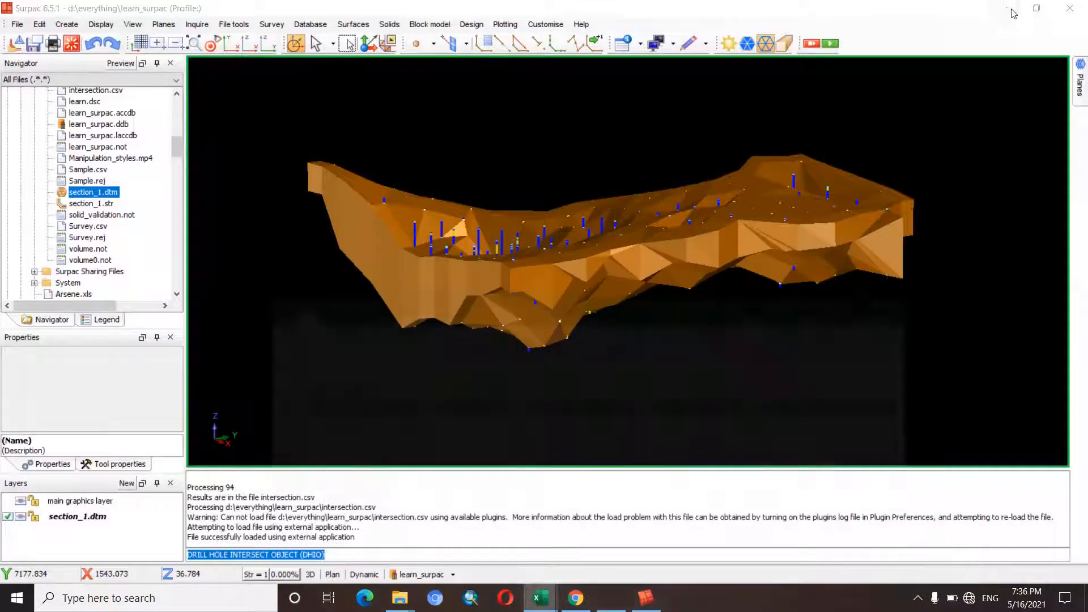
left_click(1008, 11)
left_click_drag(573, 286, 561, 296)
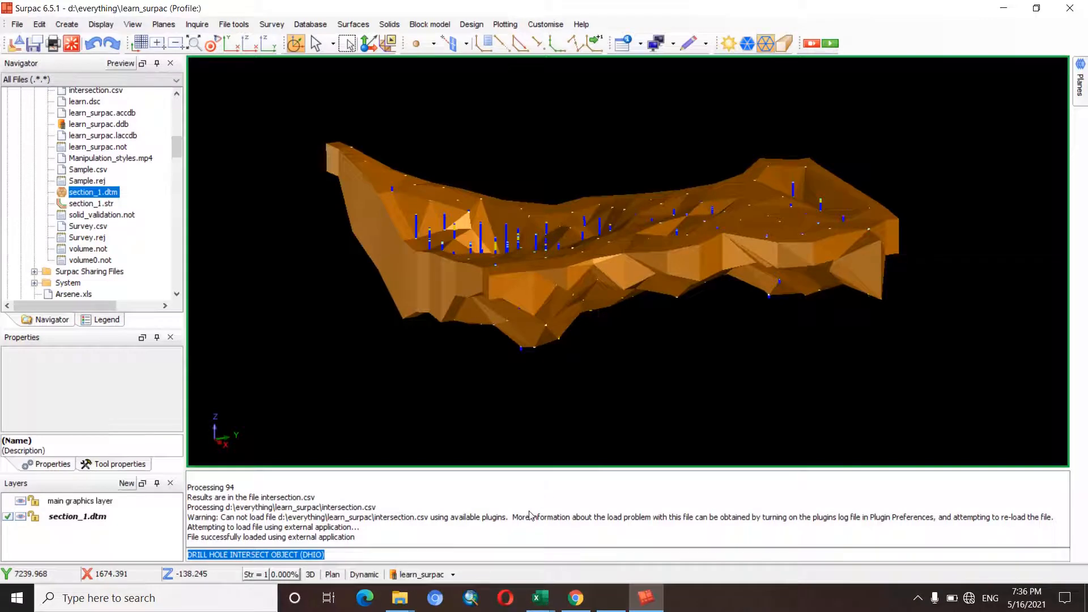
right_click(530, 516)
left_click(566, 519)
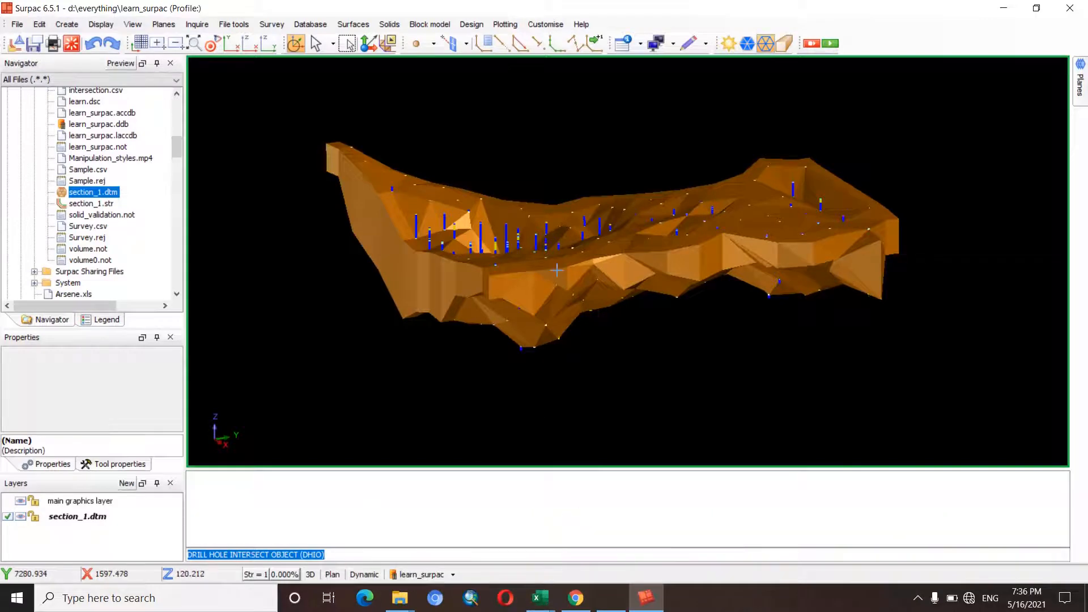
left_click_drag(552, 290, 540, 283)
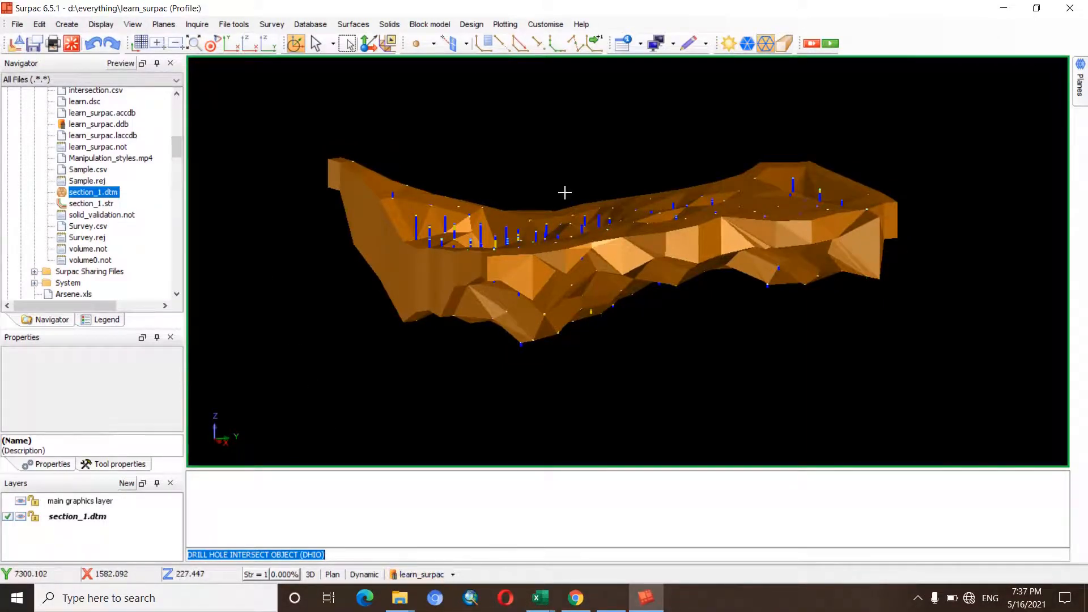
- Enable the Database toolbar and hide the drillholes displayed with the section_1 solid
left_click(435, 576)
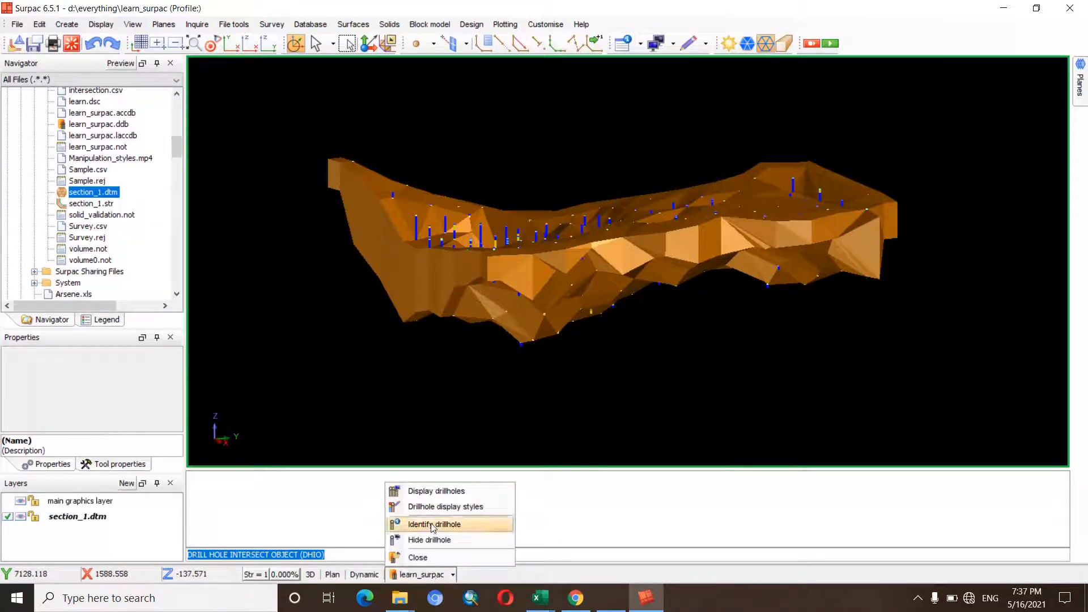
left_click(901, 38)
right_click(900, 38)
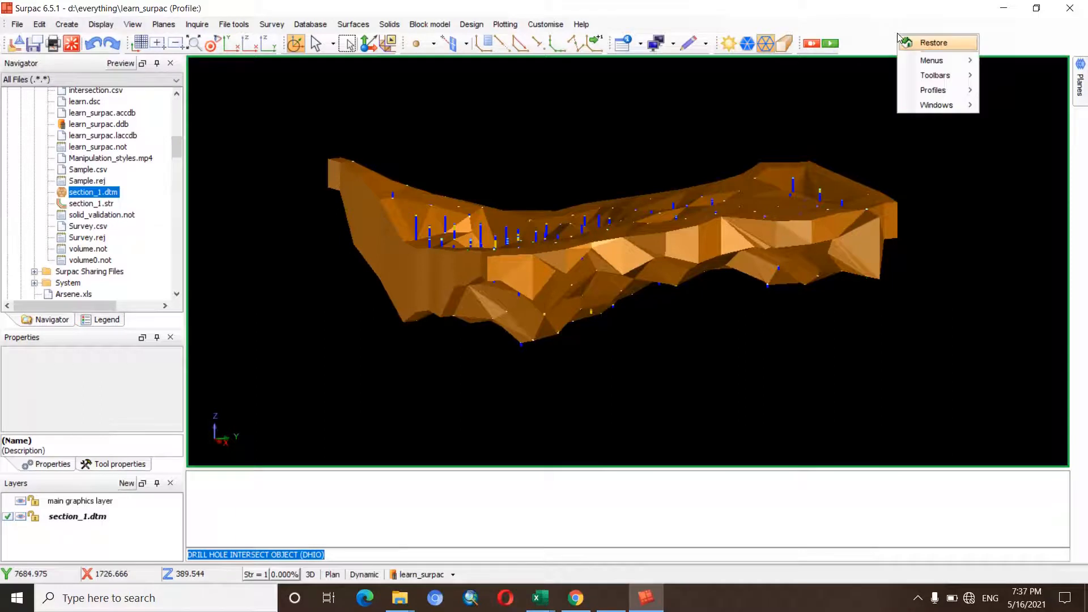
mouse_move(929, 75)
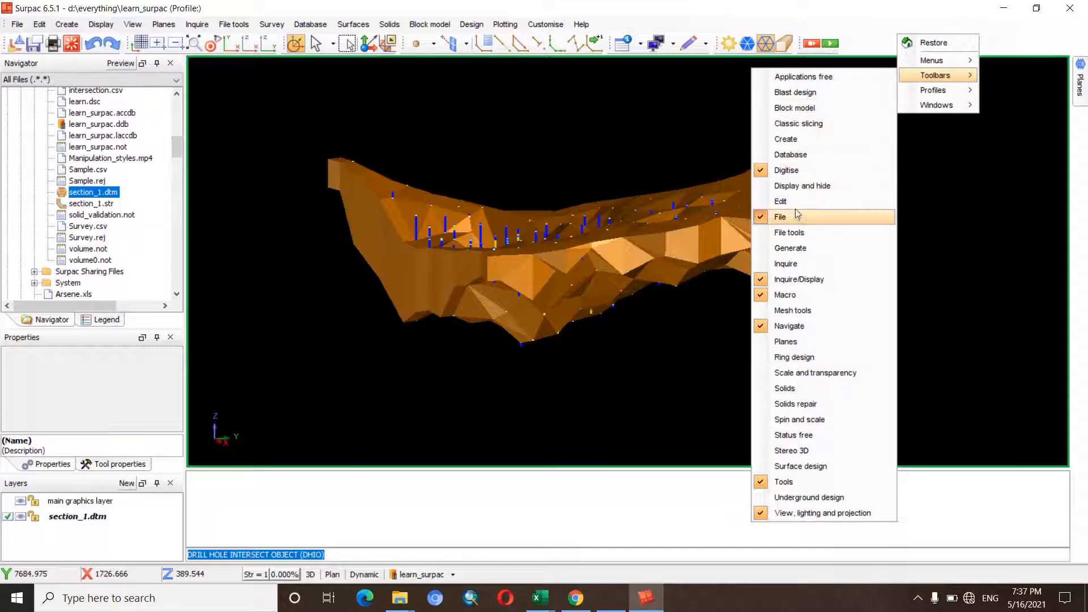
left_click(792, 154)
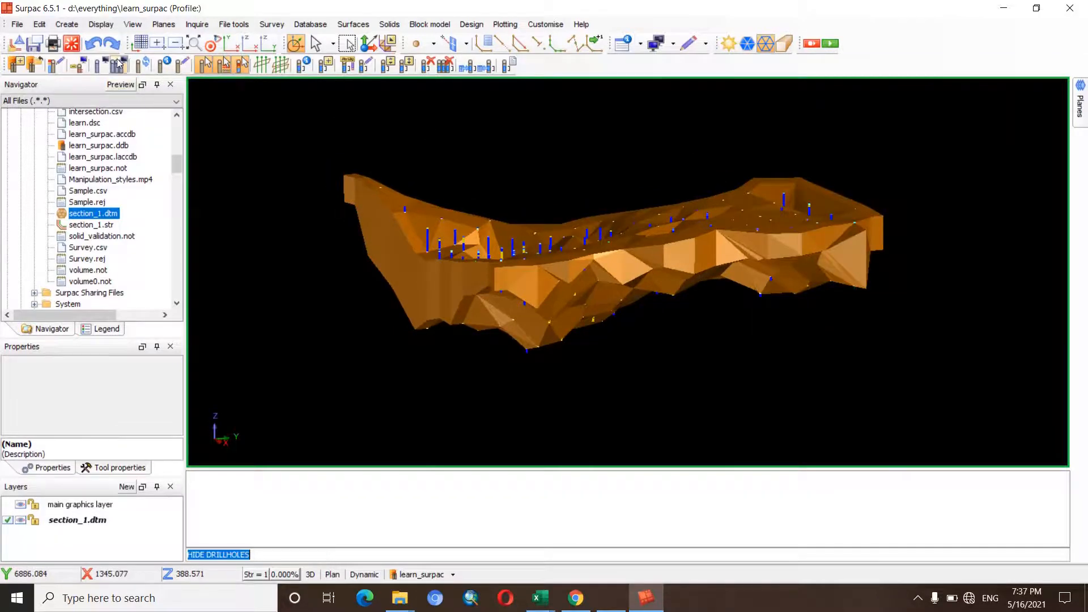
left_click(119, 65)
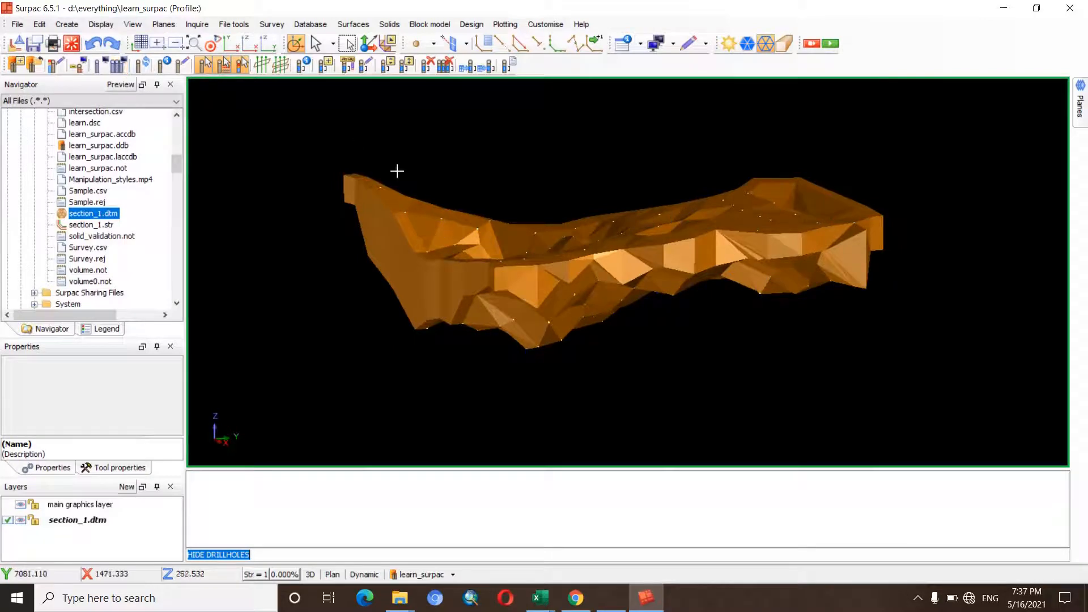
- Enable the Scale and transparency controls, dock them beside the main menus, and set the solid's transparency to 30%
right_click(882, 48)
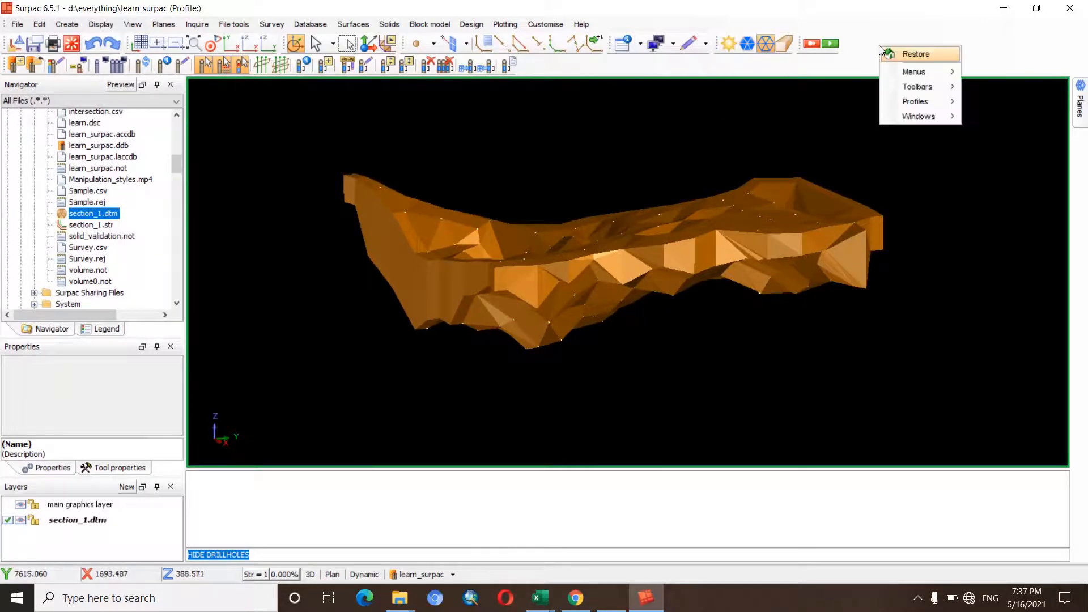
mouse_move(898, 88)
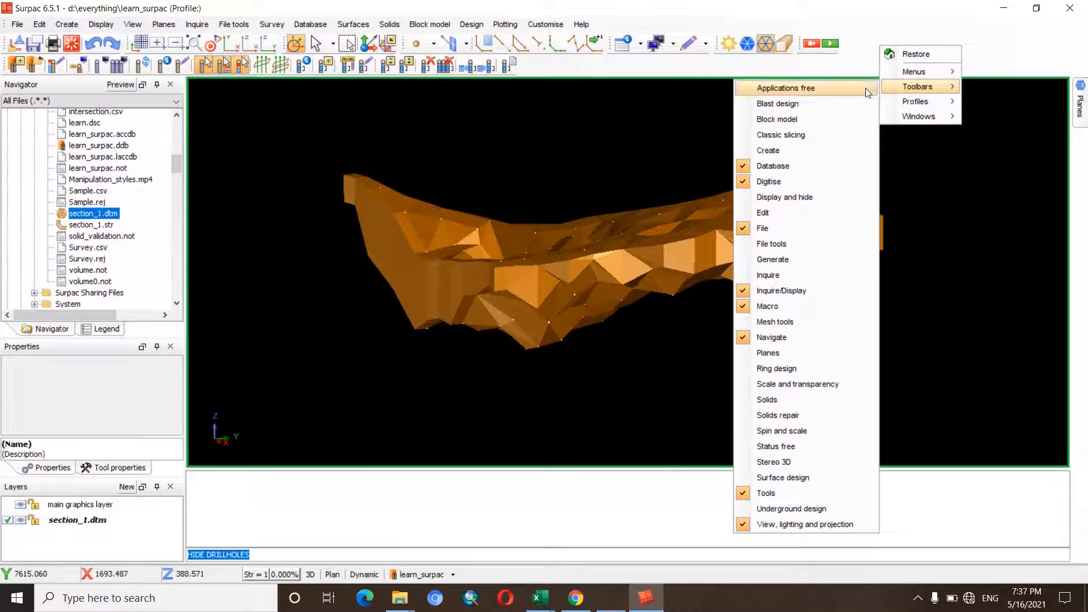
left_click(816, 385)
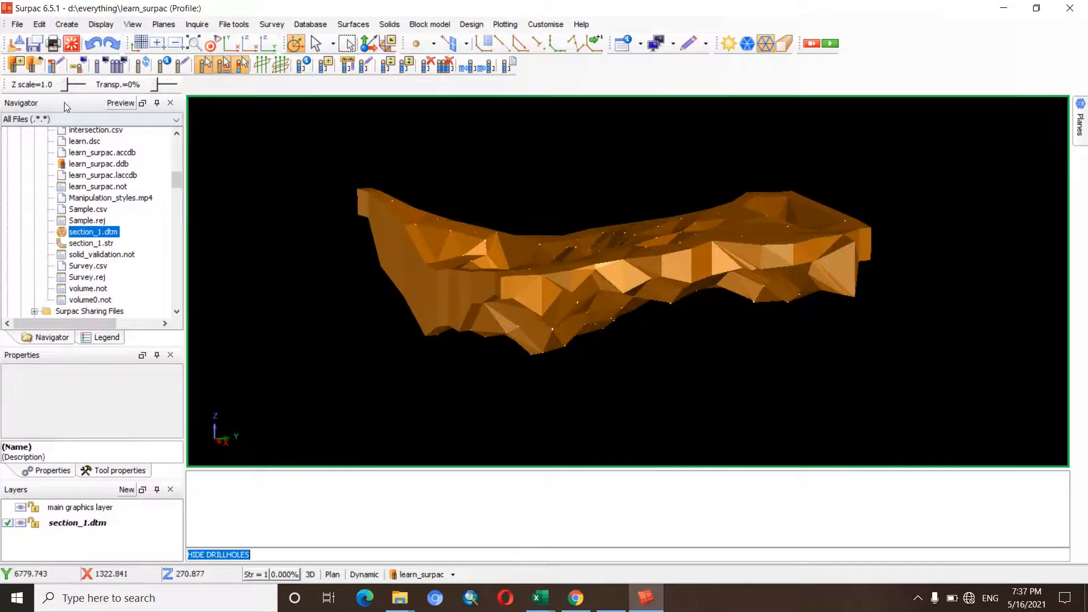
left_click_drag(5, 82, 596, 25)
left_click_drag(756, 27, 765, 26)
mouse_move(650, 256)
left_mouse_down()
mouse_move(618, 280)
mouse_move(603, 258)
mouse_move(714, 270)
mouse_move(624, 268)
mouse_move(670, 266)
mouse_move(584, 253)
mouse_move(660, 270)
left_mouse_up()
left_click_drag(547, 361, 470, 433)
- Open the database's intersection table for viewing
left_click(423, 574)
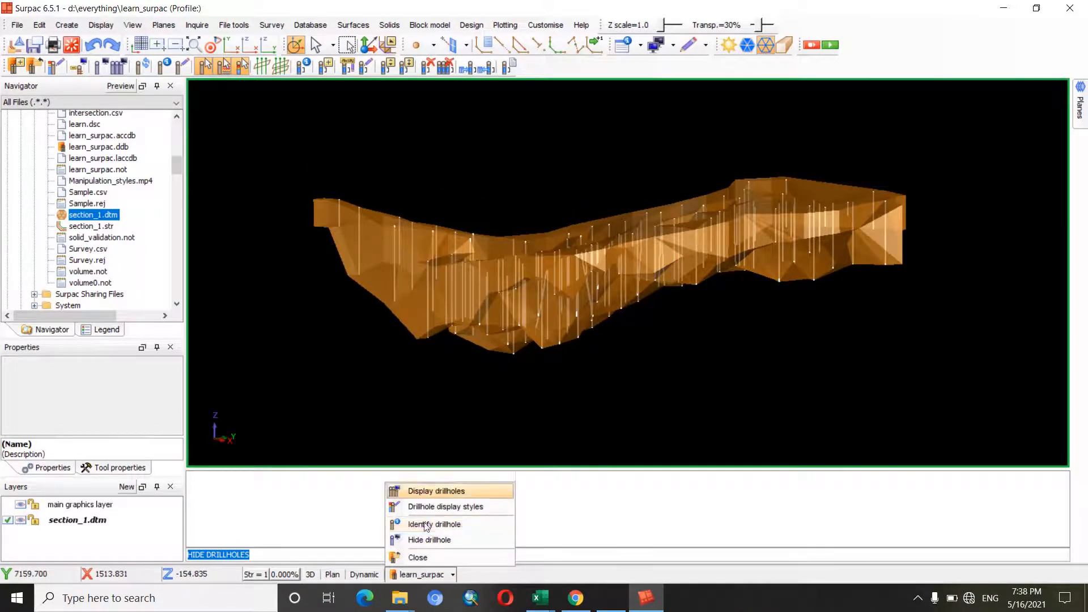
left_click(312, 25)
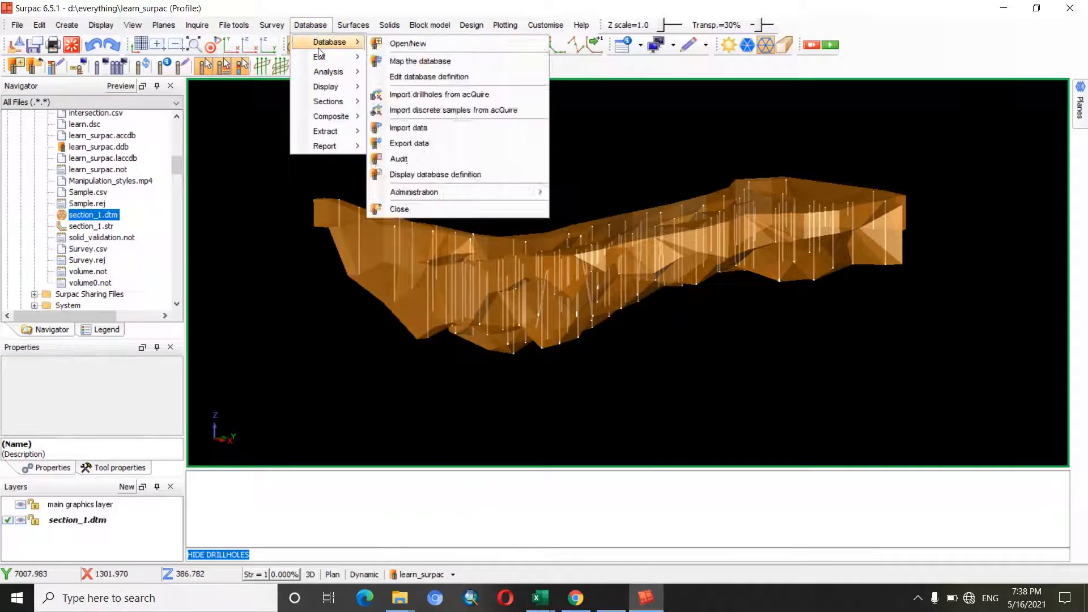
mouse_move(320, 57)
left_click(417, 60)
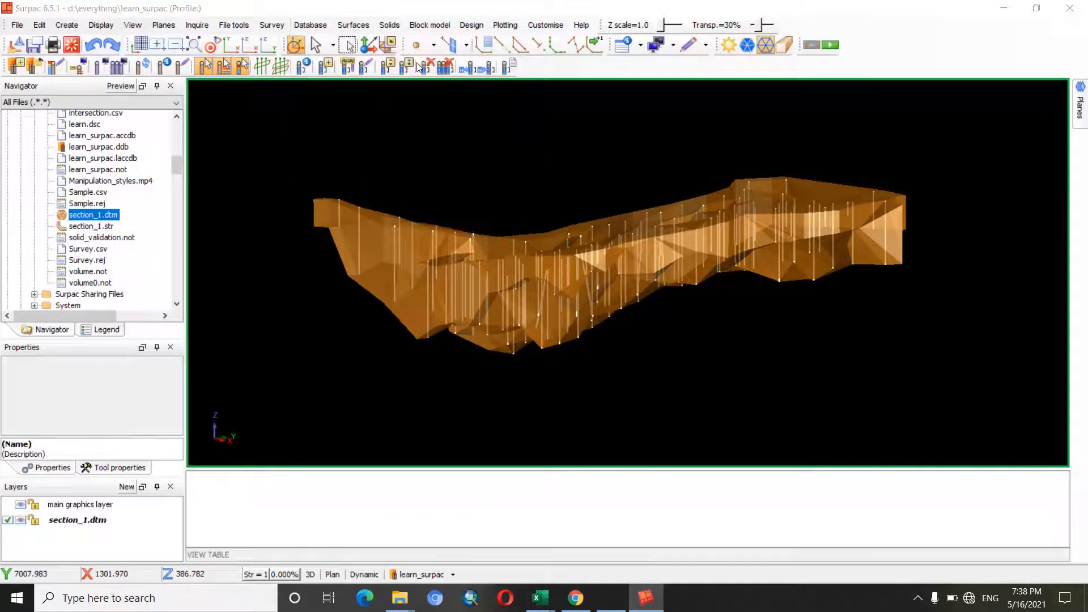
left_click(550, 196)
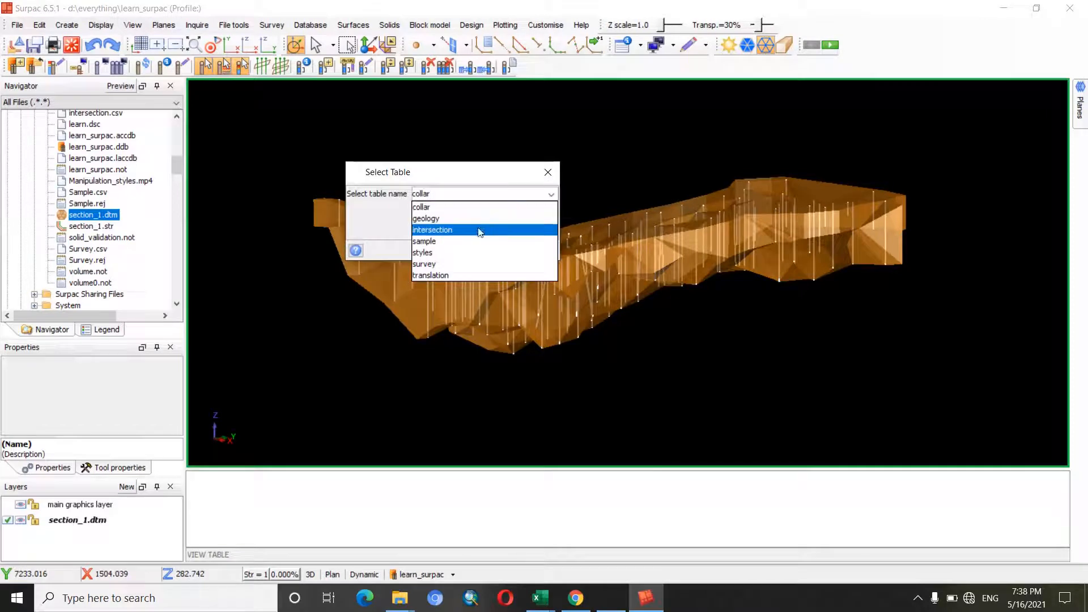
left_click(456, 231)
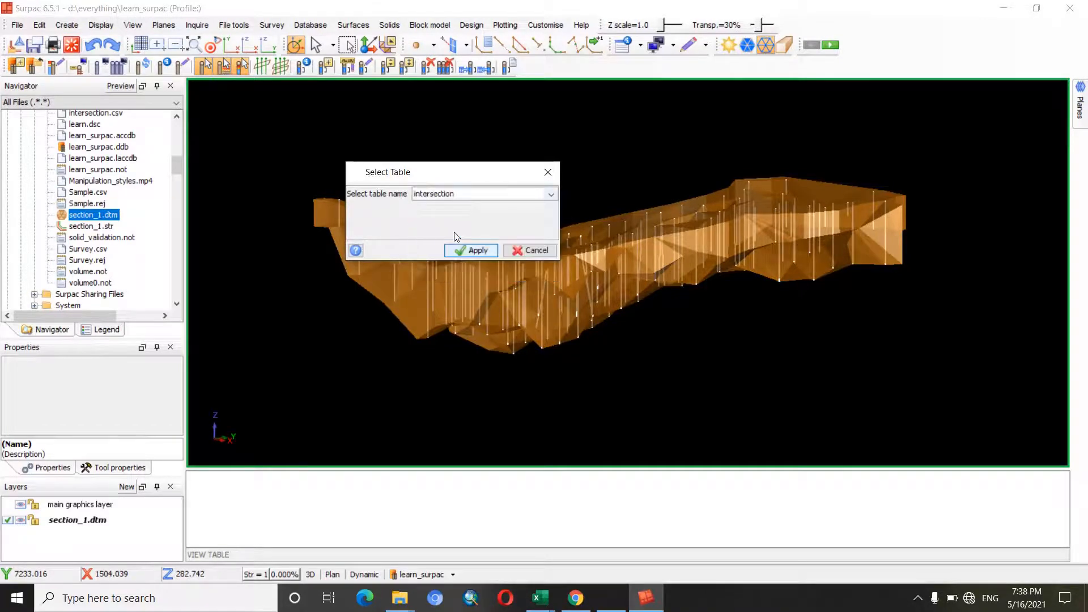
left_click(456, 250)
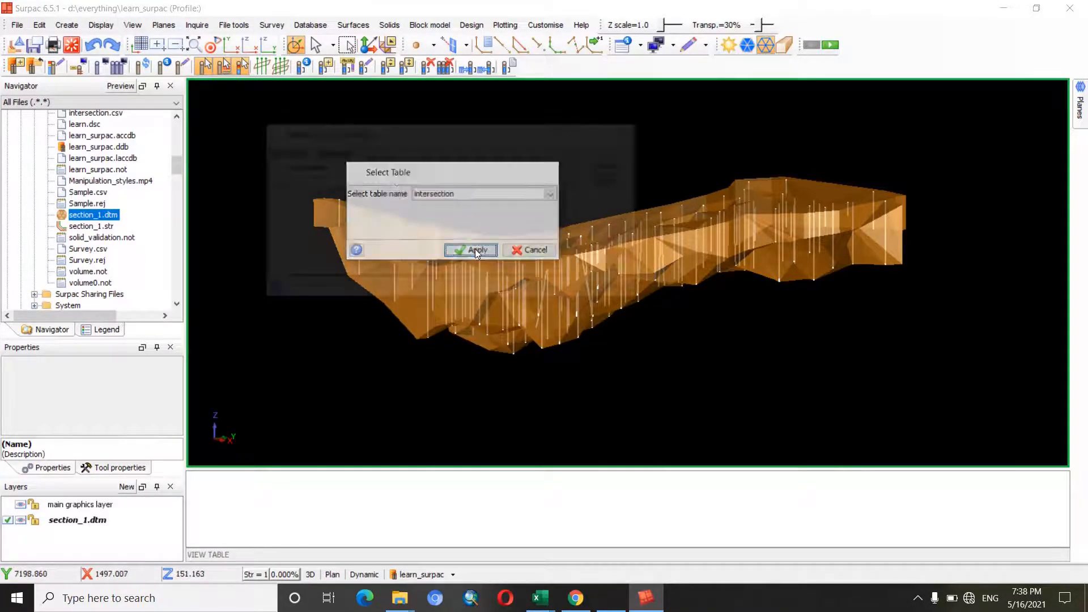
left_click(559, 292)
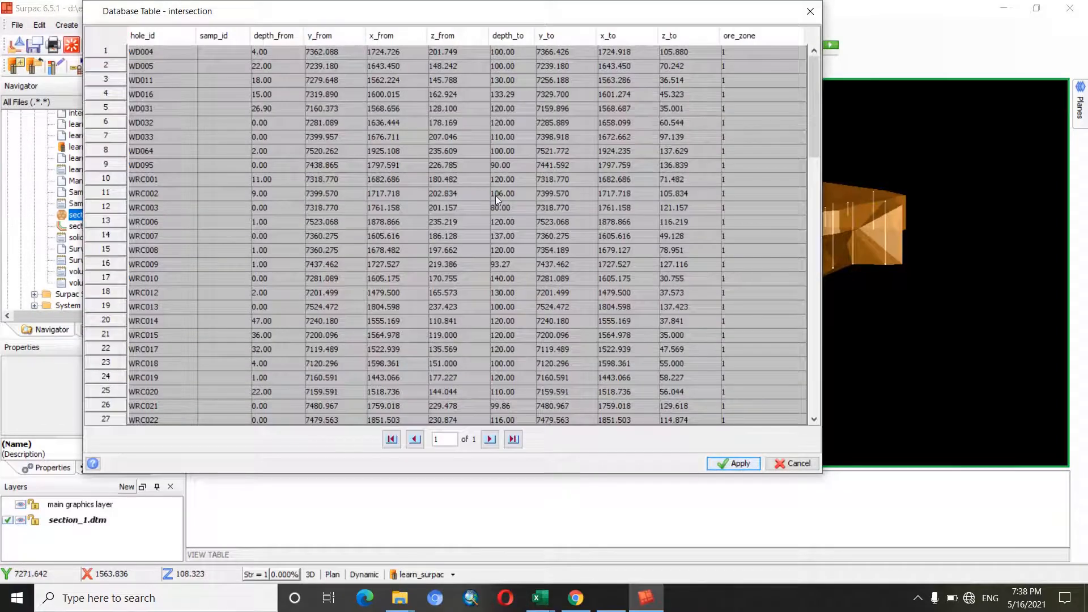
- Review the depth intervals, coordinates and ore_zone codes throughout the intersection table, then close it
scroll(323, 113, "down", 15)
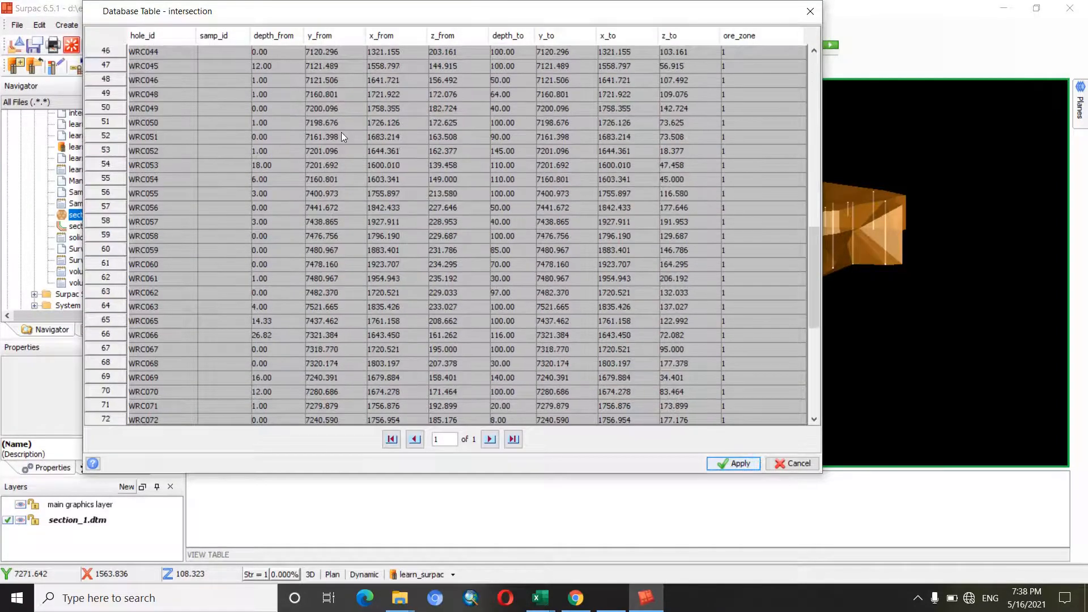
scroll(351, 139, "down", 4)
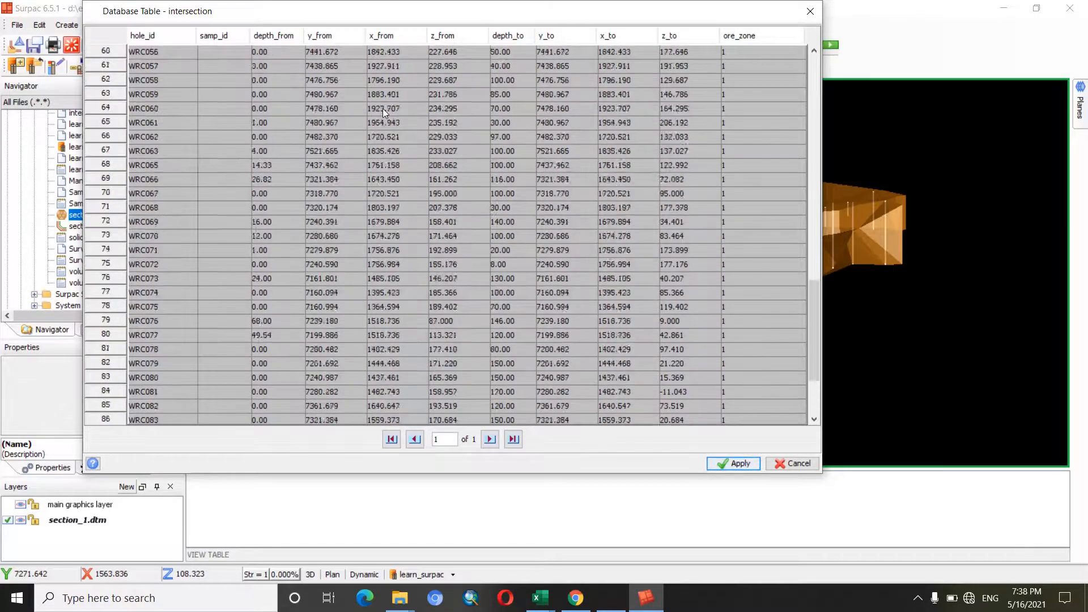
scroll(383, 108, "up", 18)
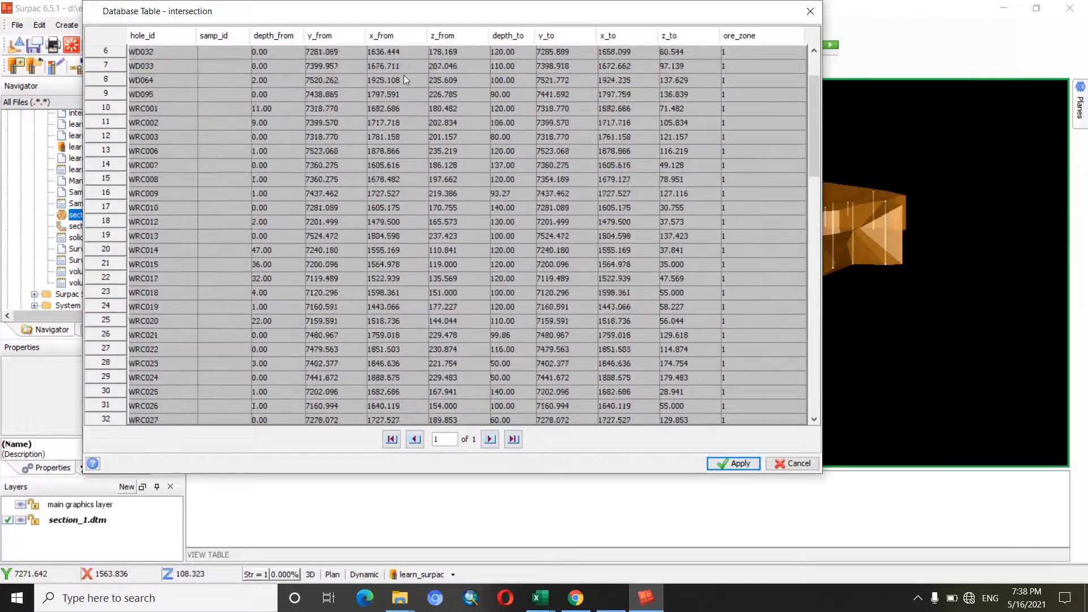
scroll(405, 79, "up", 2)
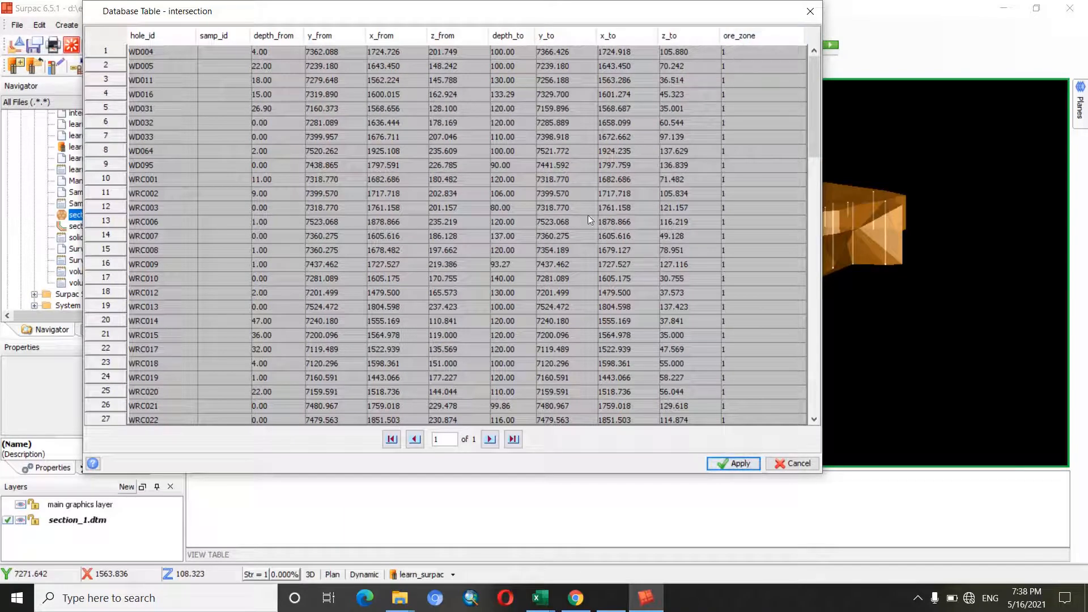
scroll(733, 219, "down", 20)
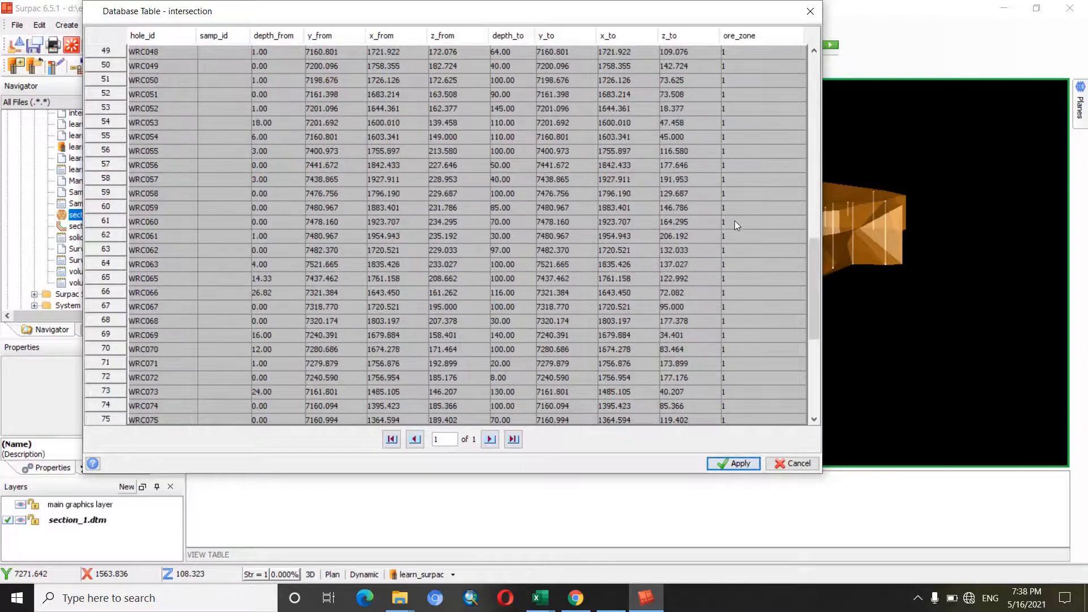
scroll(734, 240, "up", 10)
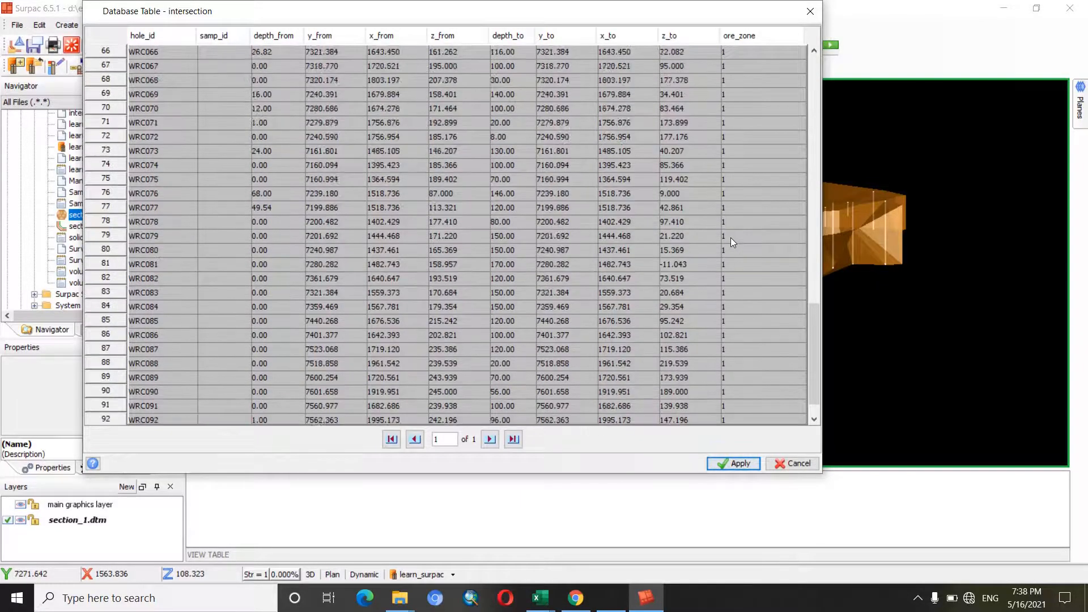
scroll(730, 249, "up", 13)
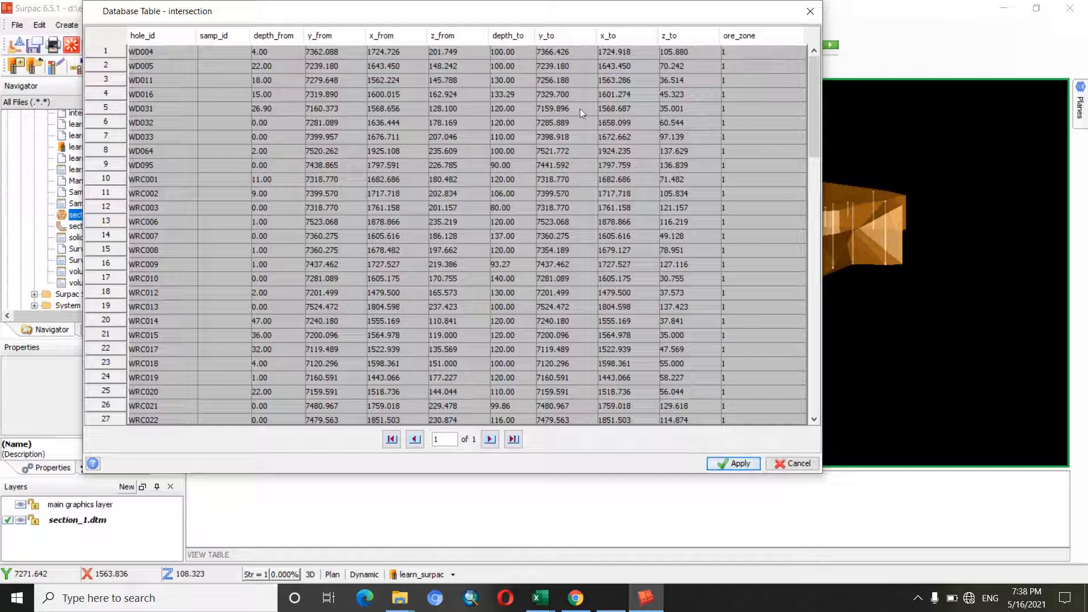
left_click(811, 11)
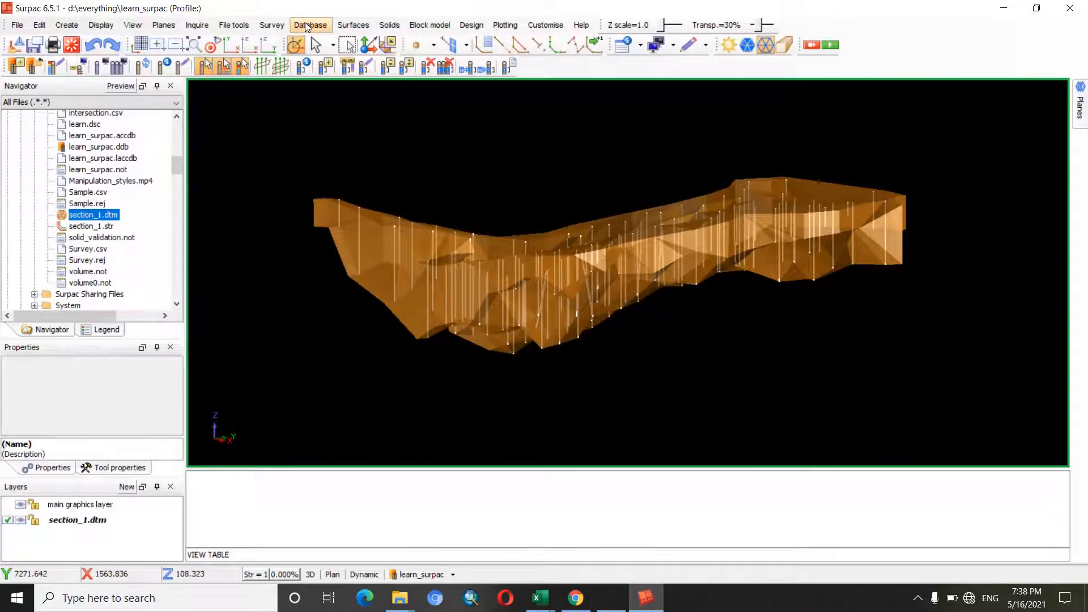
- Check the record counts of the learn_surpac tables in the database summary and dismiss it without saving a report
left_click(307, 26)
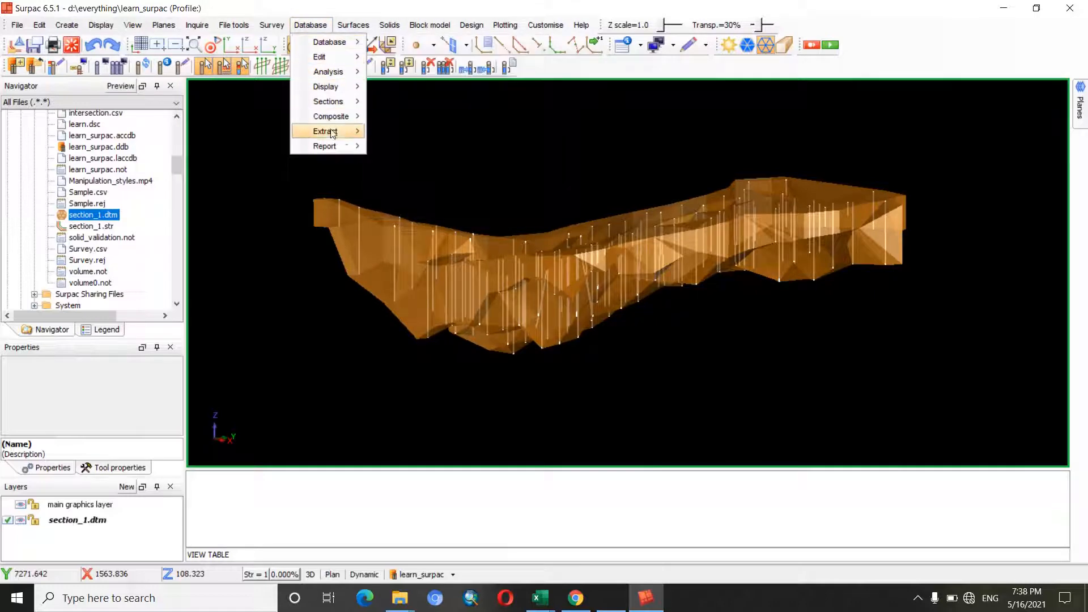
mouse_move(341, 148)
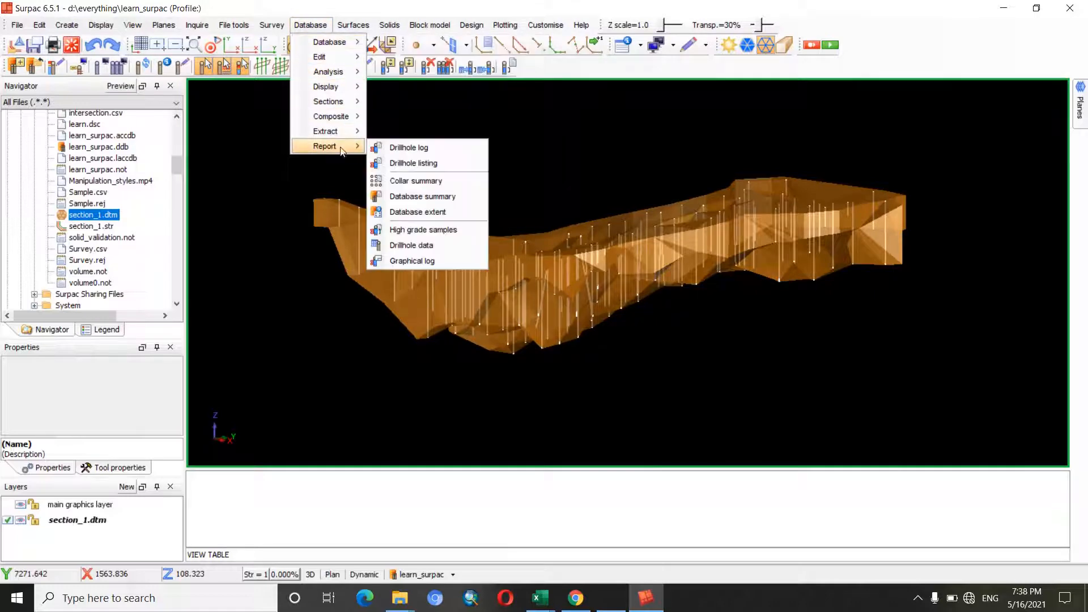
left_click(414, 197)
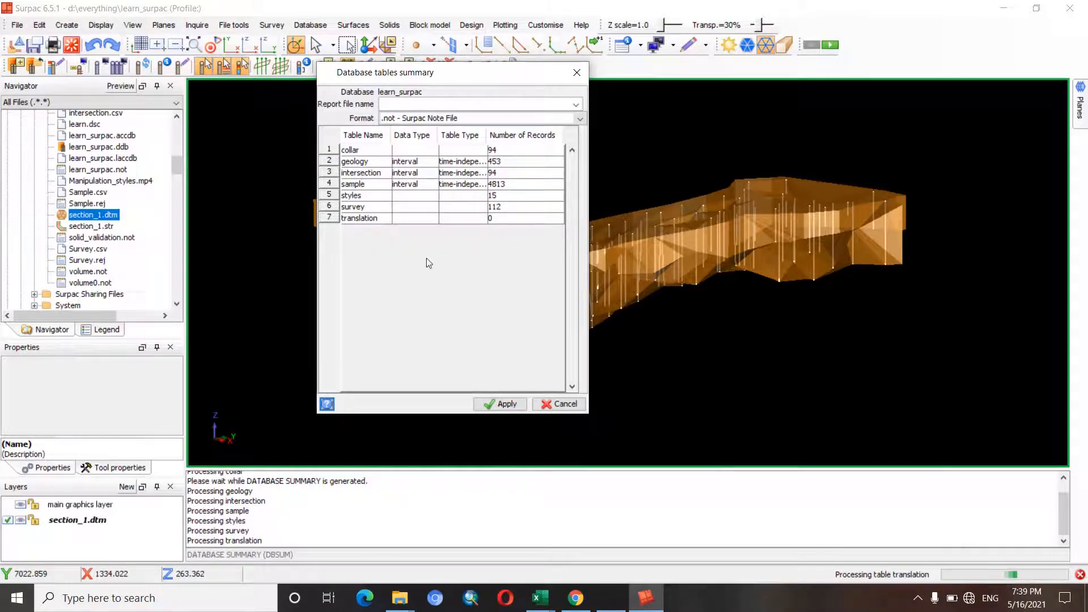
left_click(558, 404)
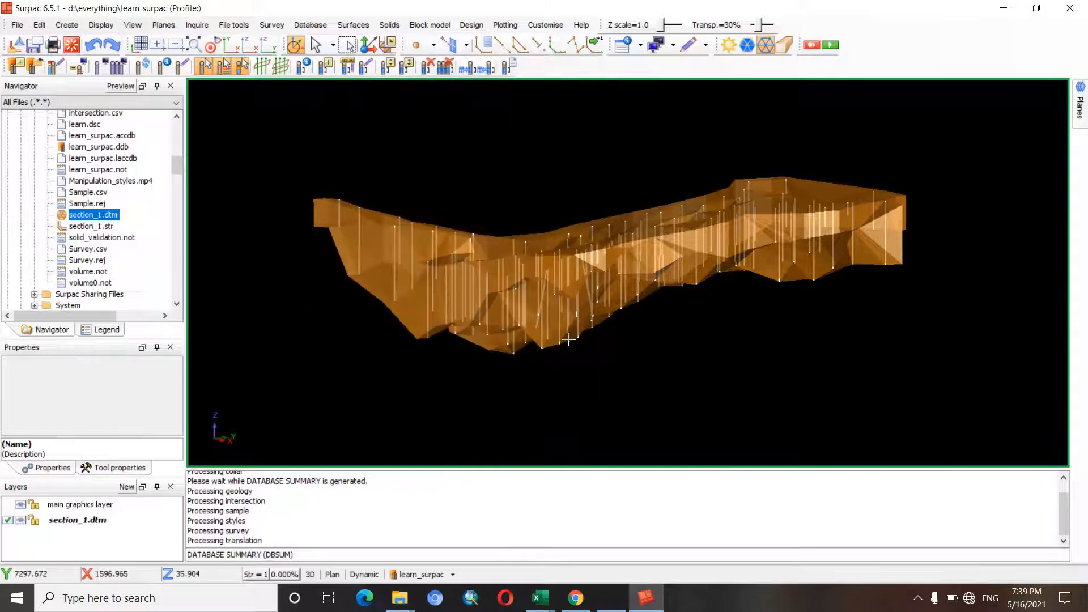
left_click_drag(545, 295, 579, 283)
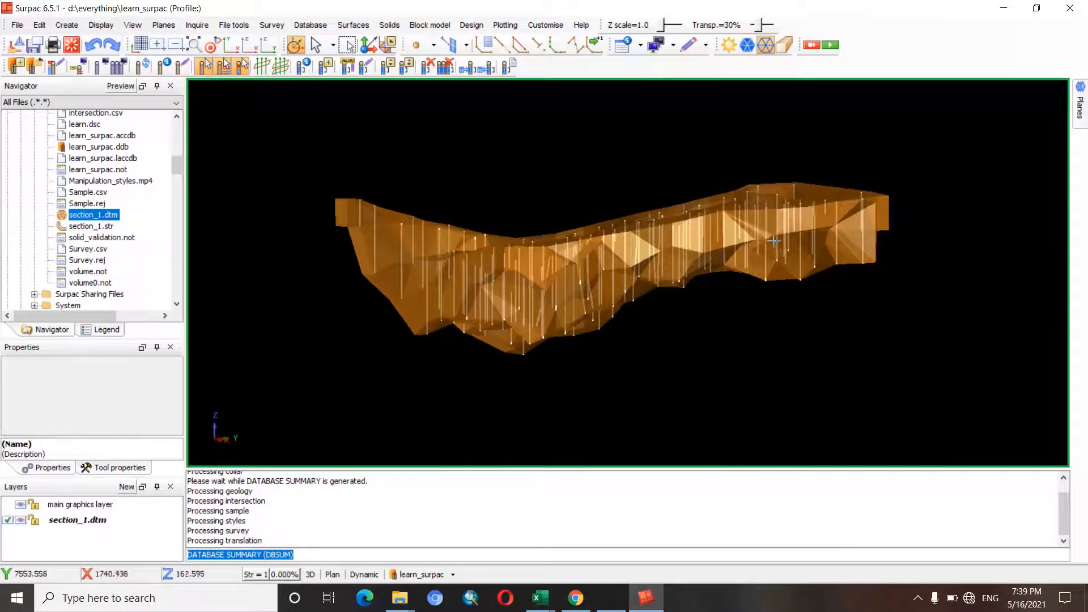
left_click_drag(773, 241, 535, 308)
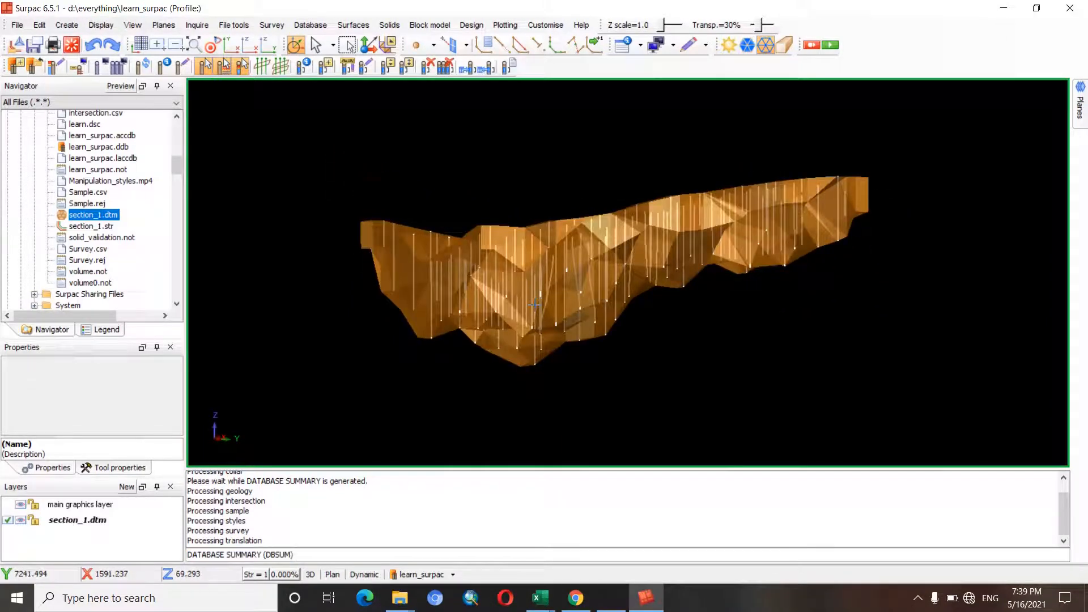
left_click_drag(678, 273, 621, 304)
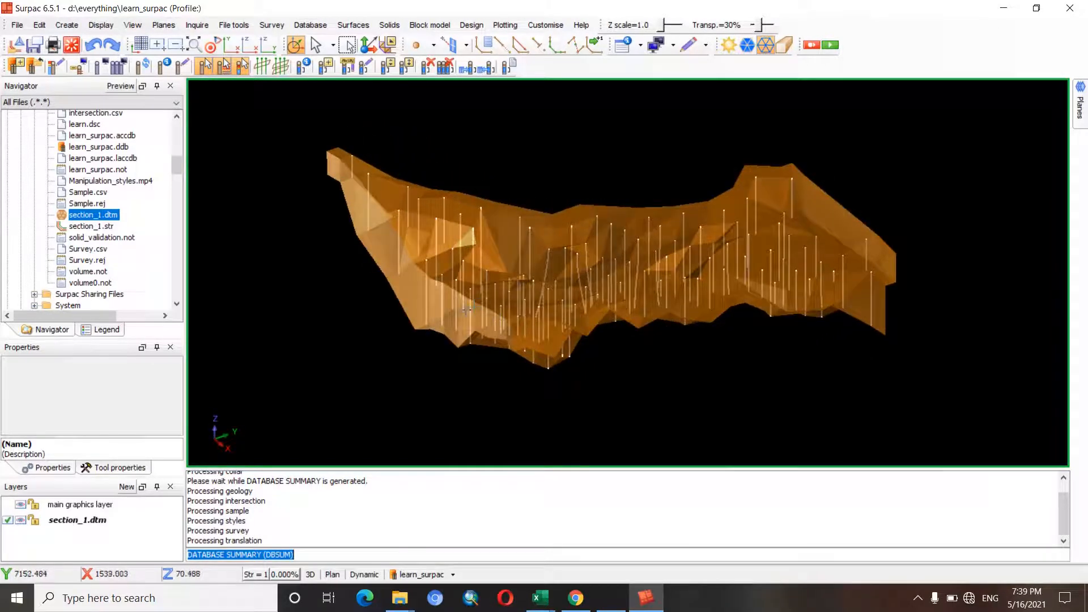
left_click_drag(466, 309, 566, 285)
left_click_drag(534, 347, 521, 291)
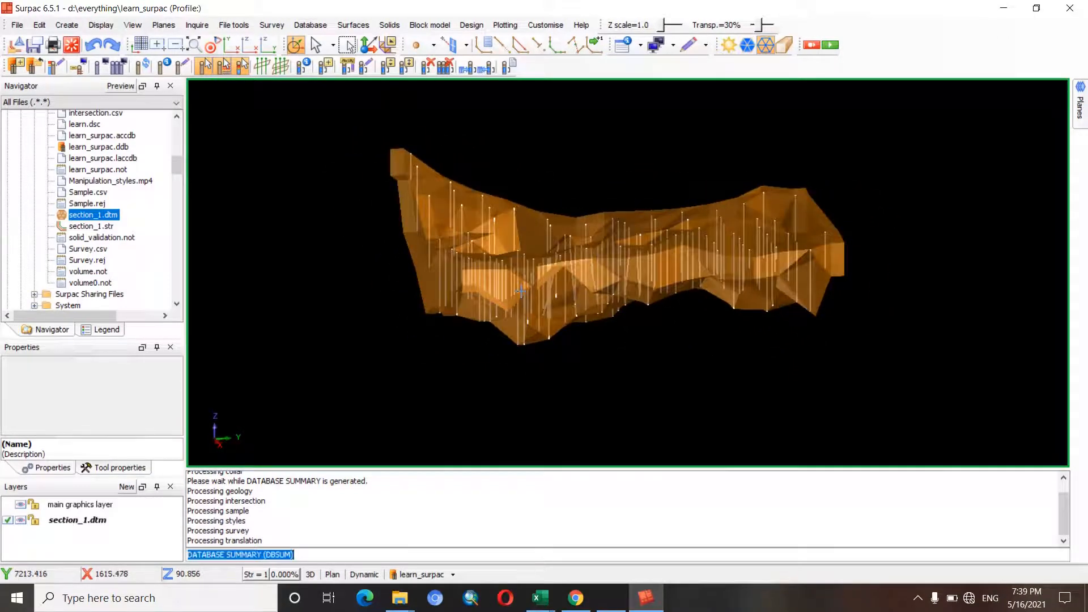